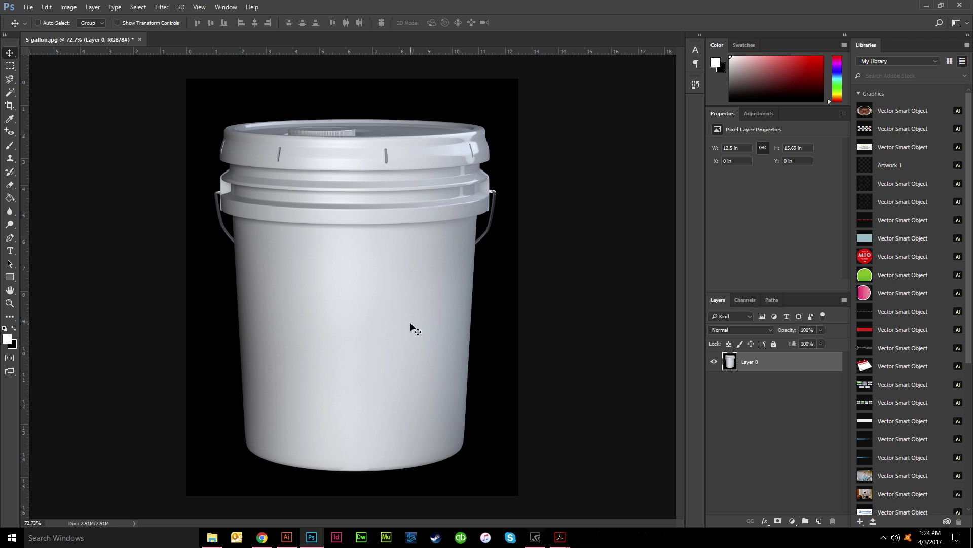
# - Pick the Magic Wand tool so areas of the bucket photo can be selected by similar colour
pyautogui.click(10, 93)
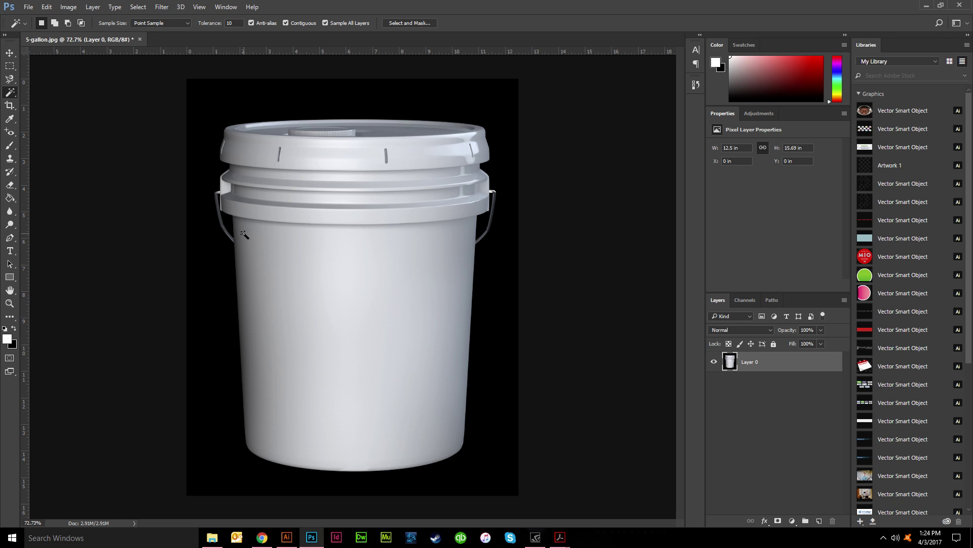
# - Test the Magic Wand on the bucket body, deselect, then select the black background
pyautogui.click(325, 283)
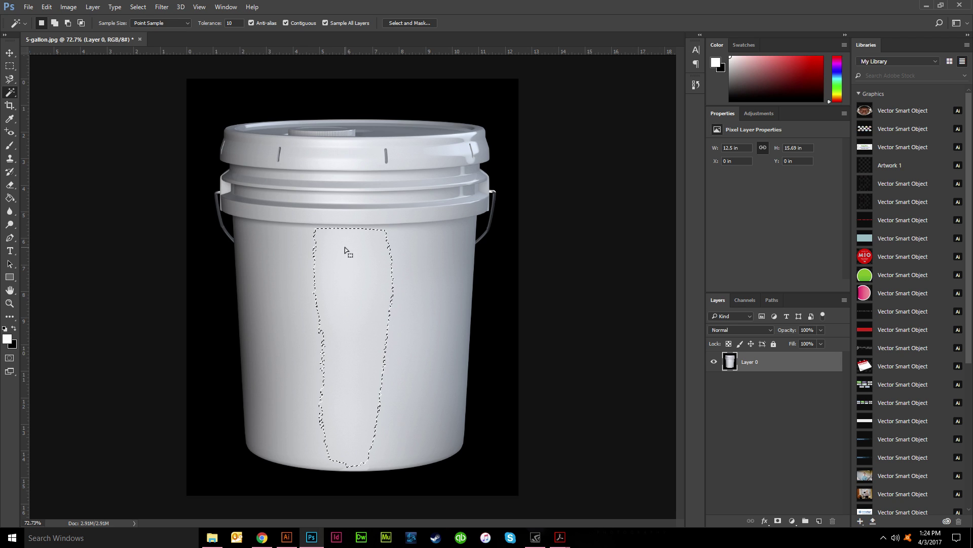
pyautogui.click(273, 284)
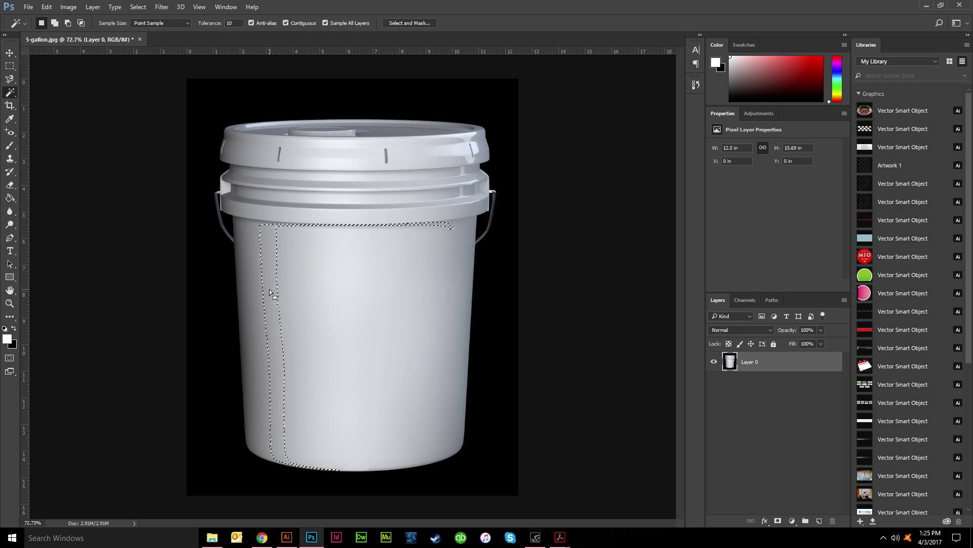
pyautogui.hotkey('ctrl', 'd')
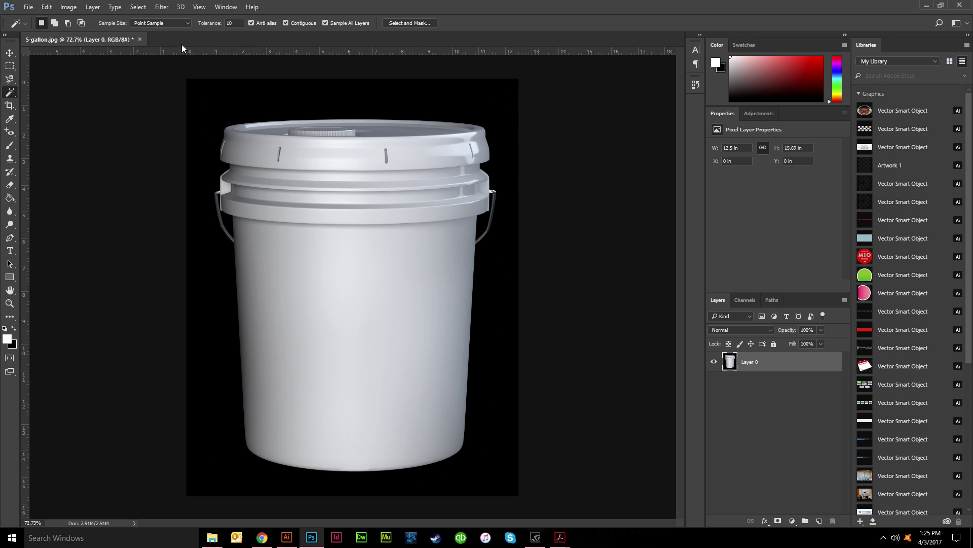
pyautogui.click(210, 119)
pyautogui.scroll(5, 223, 236)
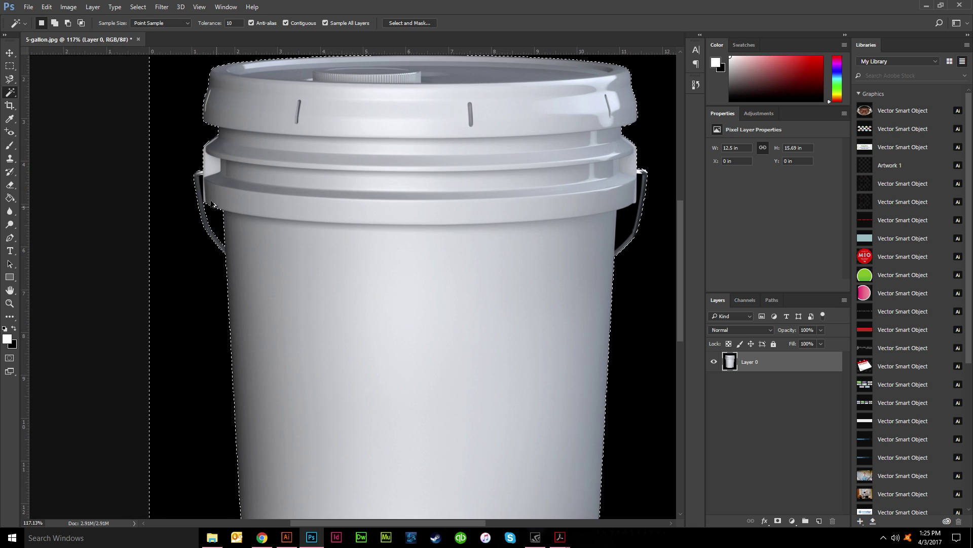
pyautogui.hscroll(10, 222, 239)
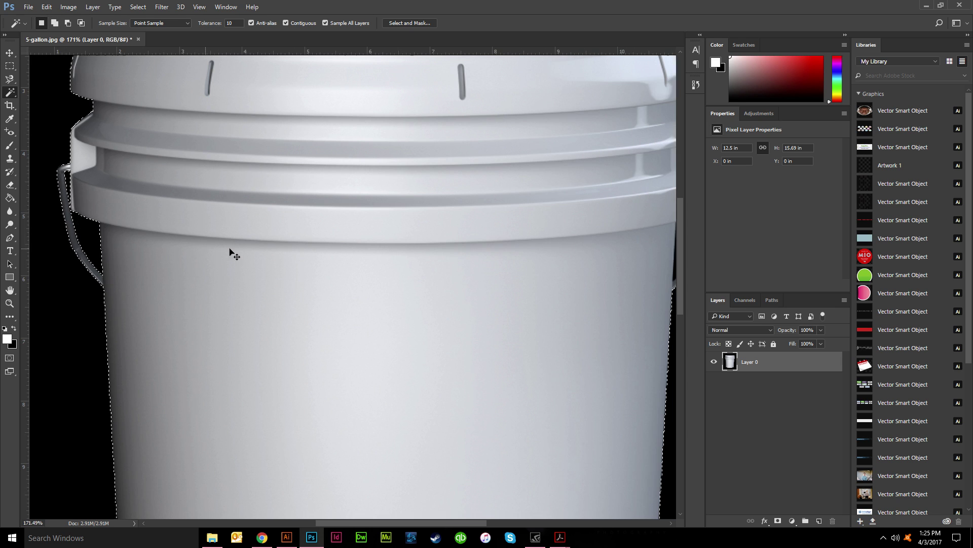
pyautogui.scroll(-5, 336, 264)
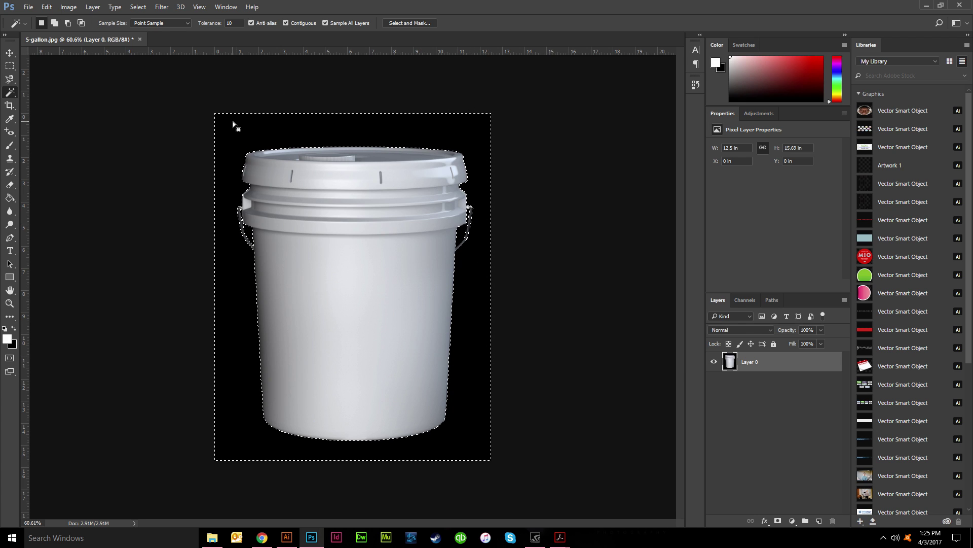
# - Invert the selection to the bucket and copy it onto new Layer 1 with Ctrl+J
pyautogui.hotkey('ctrl', 'shift', 'i')
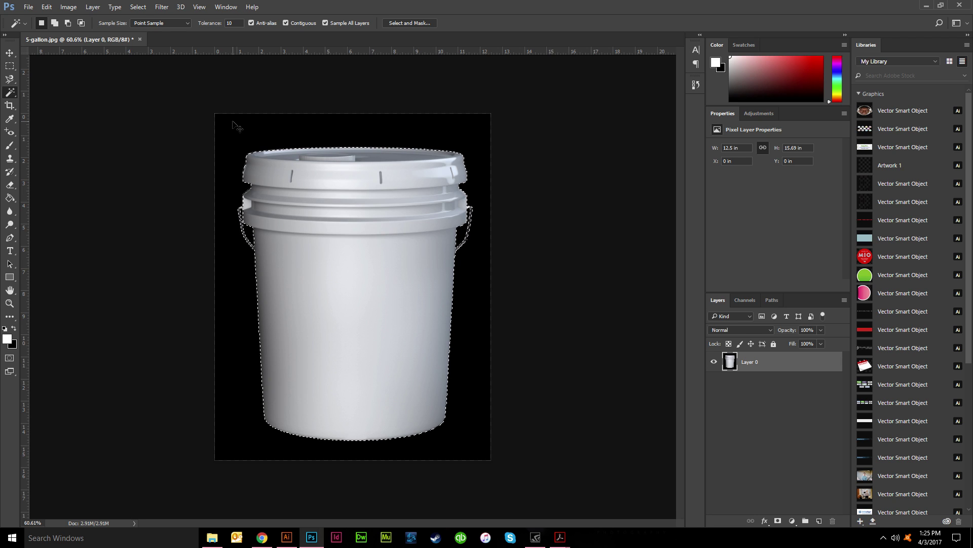
pyautogui.hotkey('ctrl', 'shift', 'i')
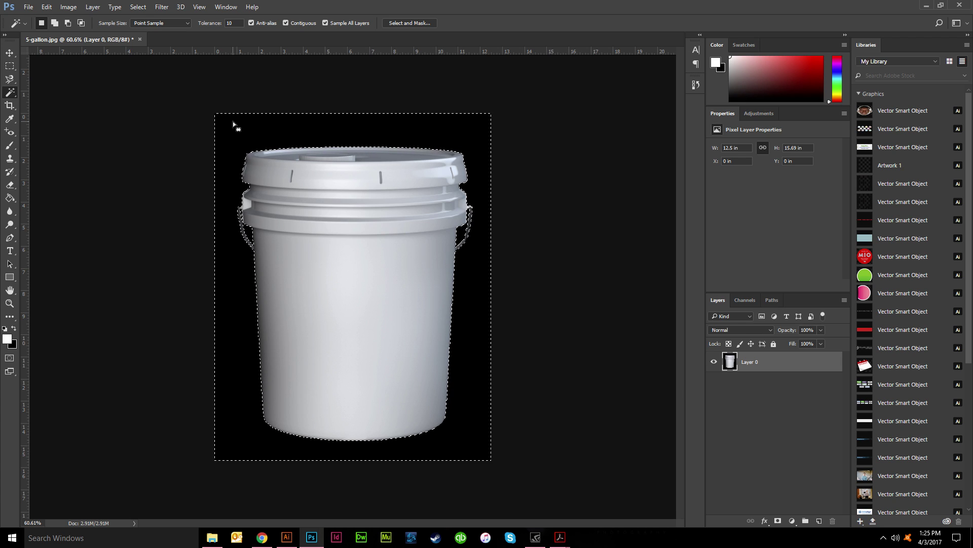
pyautogui.hotkey('ctrl', 'shift', 'i')
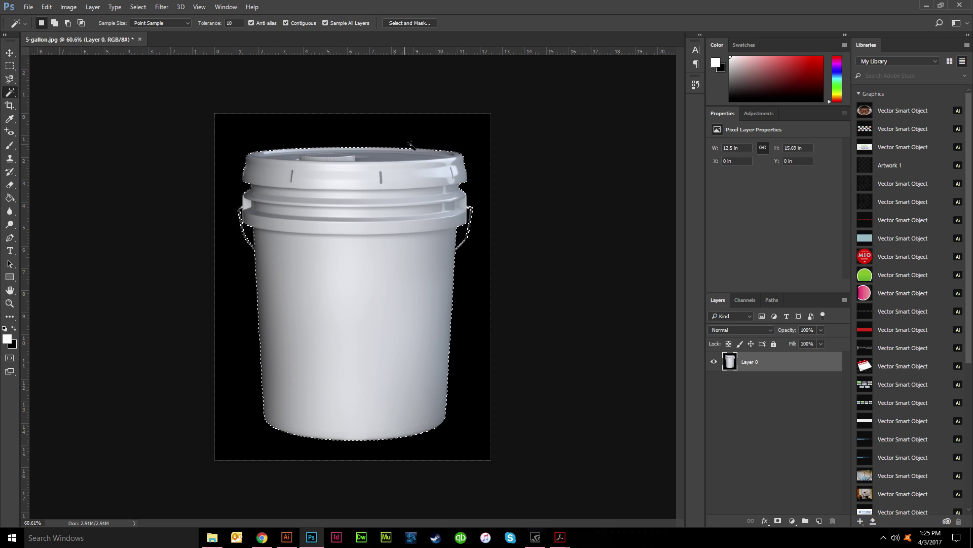
pyautogui.hotkey('ctrl', 'j')
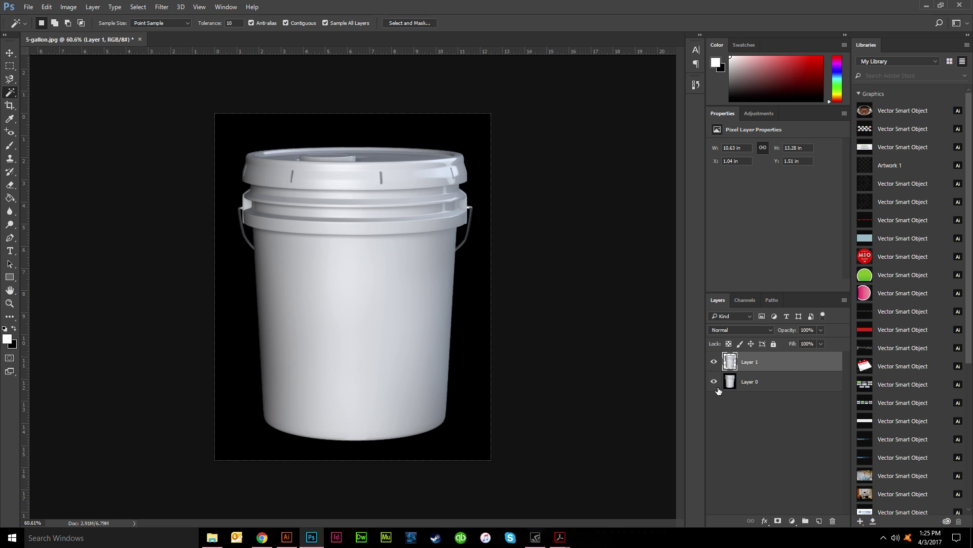
# - Hide Layer 0 and zoom around to inspect the bucket's edges
pyautogui.click(714, 383)
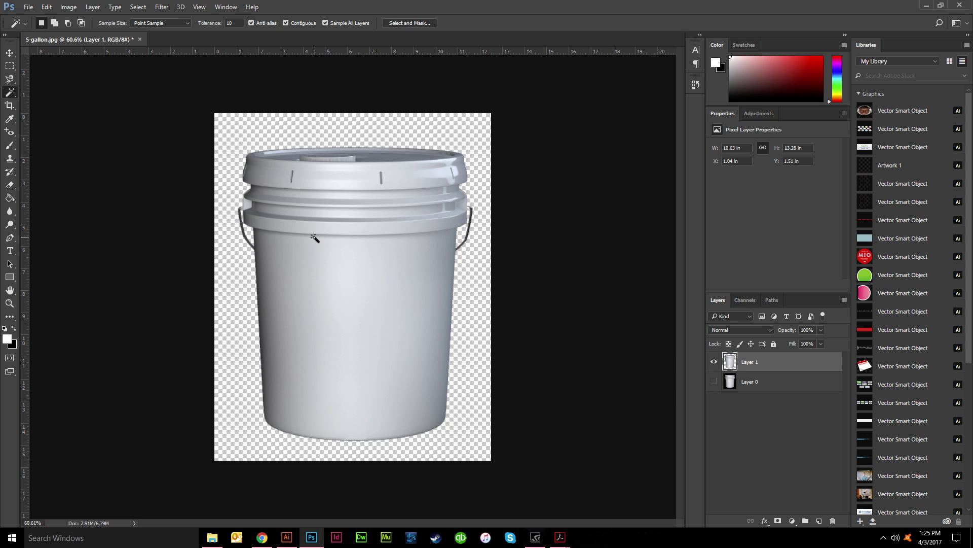
pyautogui.scroll(3, 237, 169)
pyautogui.scroll(8, 237, 168)
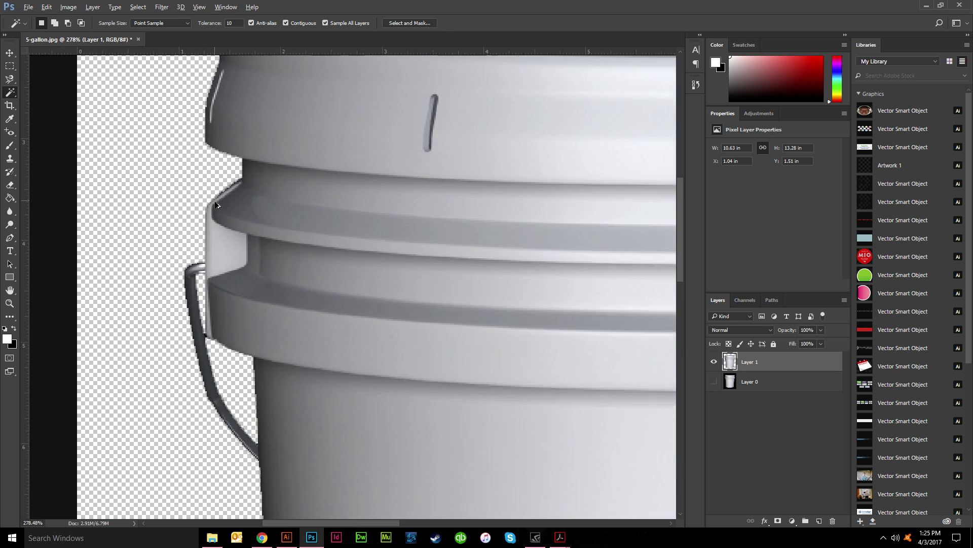
pyautogui.scroll(-5, 417, 243)
pyautogui.scroll(12, 417, 243)
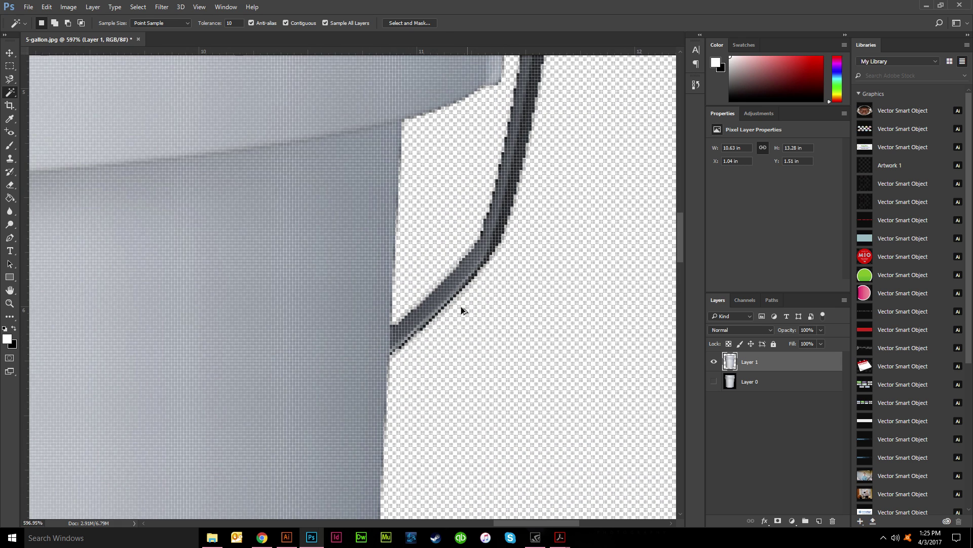
pyautogui.scroll(-10, 471, 252)
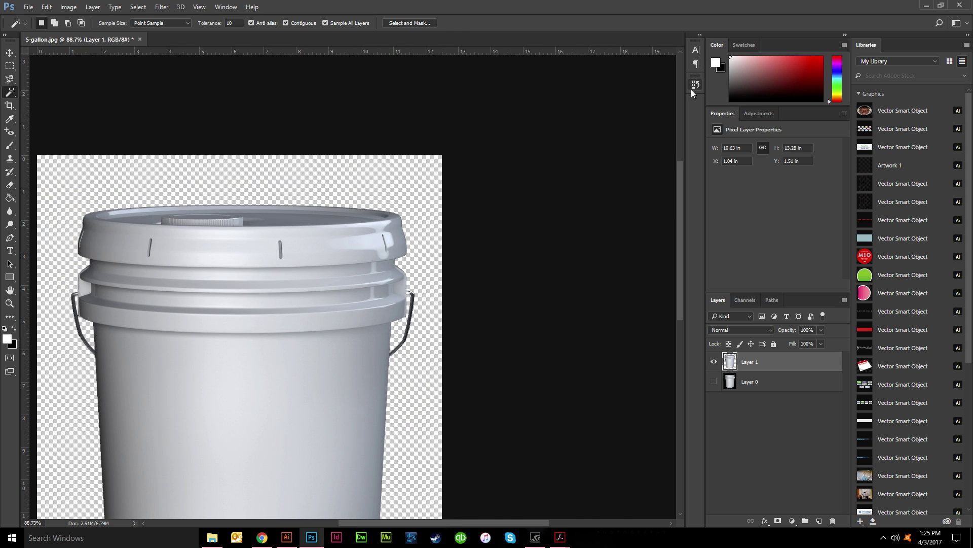
# - Undo the layer copy by returning to the Select Inverse history state
pyautogui.click(696, 84)
pyautogui.click(629, 112)
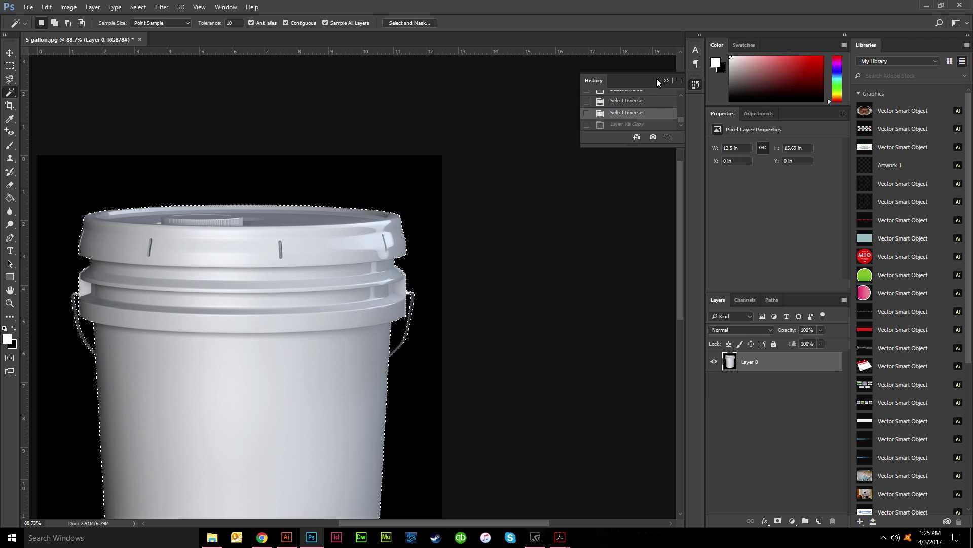
pyautogui.click(664, 81)
pyautogui.scroll(-3, 444, 343)
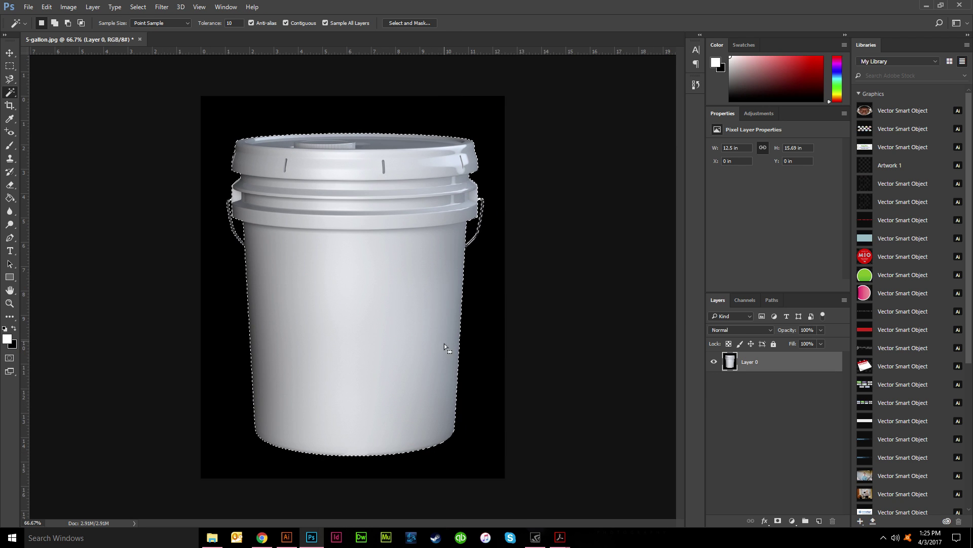
# - In Select and Mask, settle on a 1 px feather after trying 5, 50 and 2 px
pyautogui.hotkey('ctrl', 'alt', 'r')
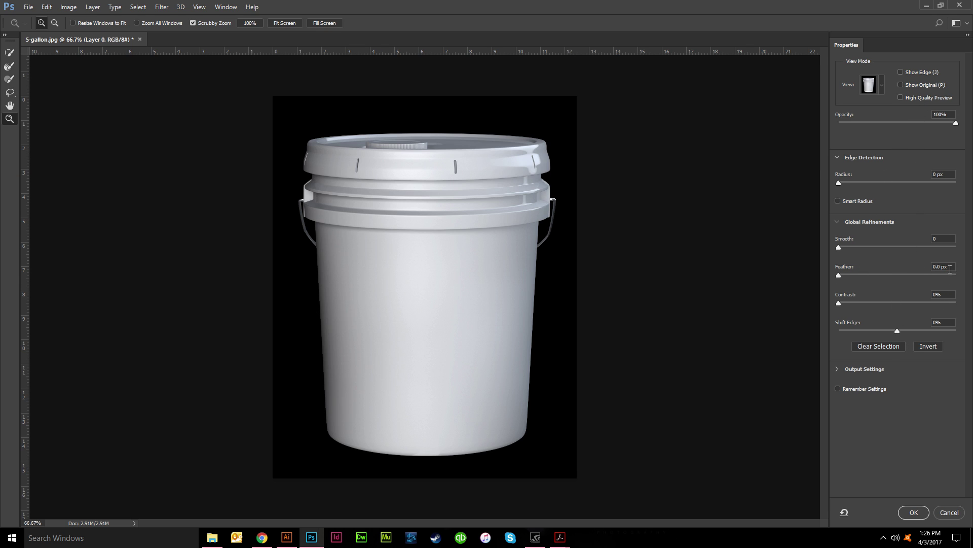
pyautogui.write('5')
pyautogui.press('Tab')
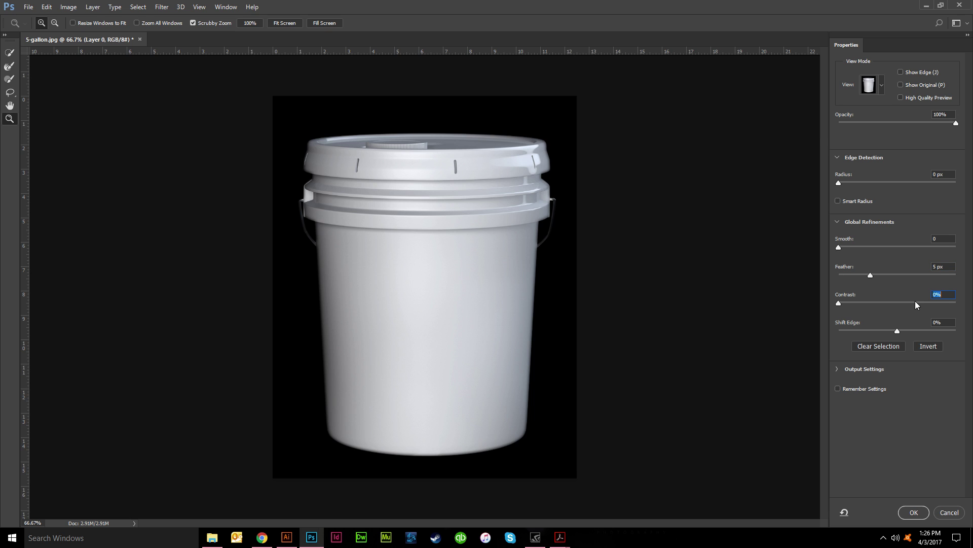
pyautogui.hotkey('shift', 'Tab')
pyautogui.press('Return')
pyautogui.press('Tab')
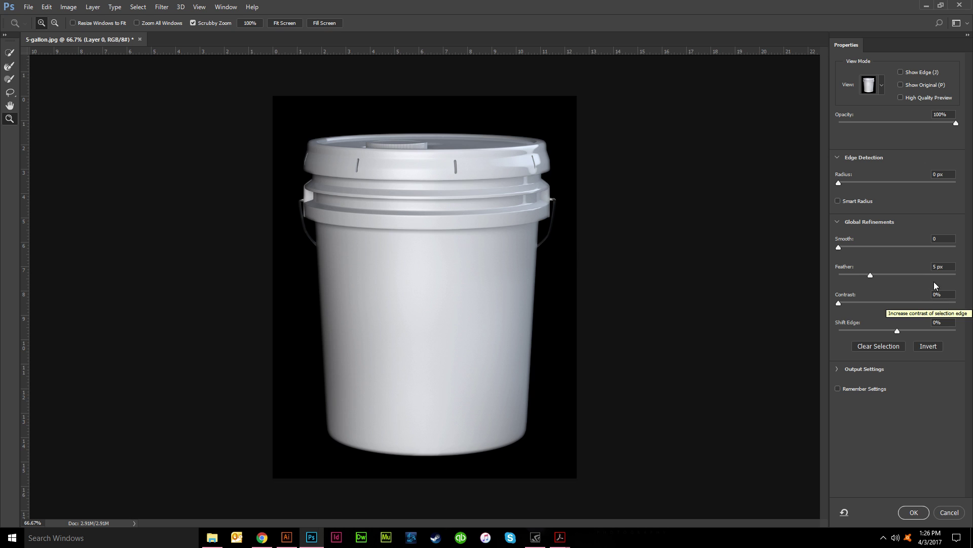
pyautogui.hotkey('shift', 'Tab')
pyautogui.write('50')
pyautogui.press('Tab')
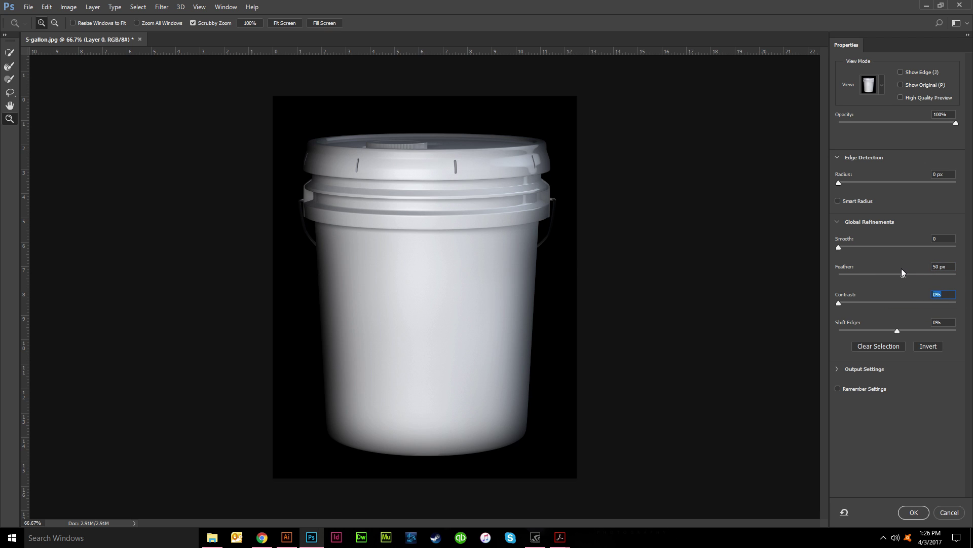
pyautogui.hotkey('shift', 'Tab')
pyautogui.write('2')
pyautogui.press('Return')
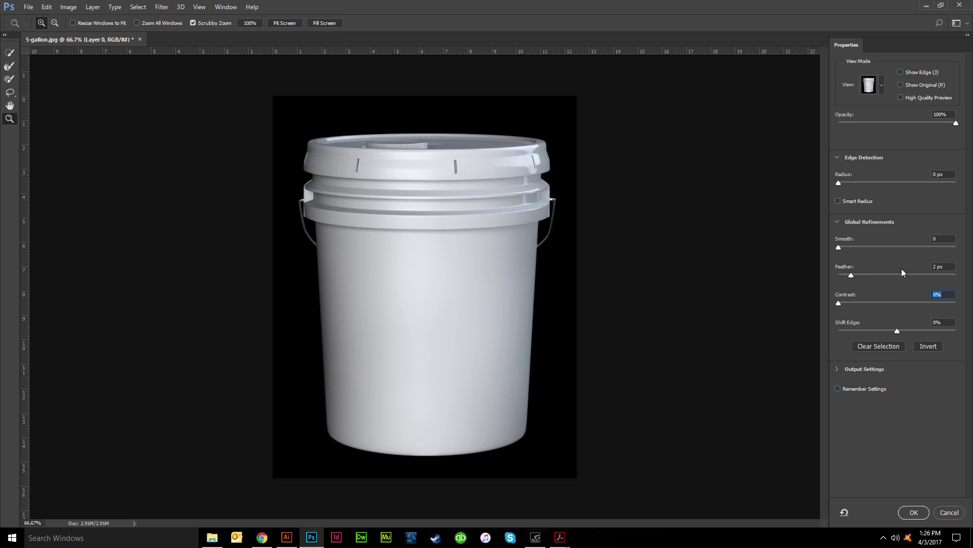
pyautogui.write('1')
pyautogui.press('Tab')
# - Set edge Contrast to 10% and Shift Edge to -25%
pyautogui.write('25')
pyautogui.press('Tab')
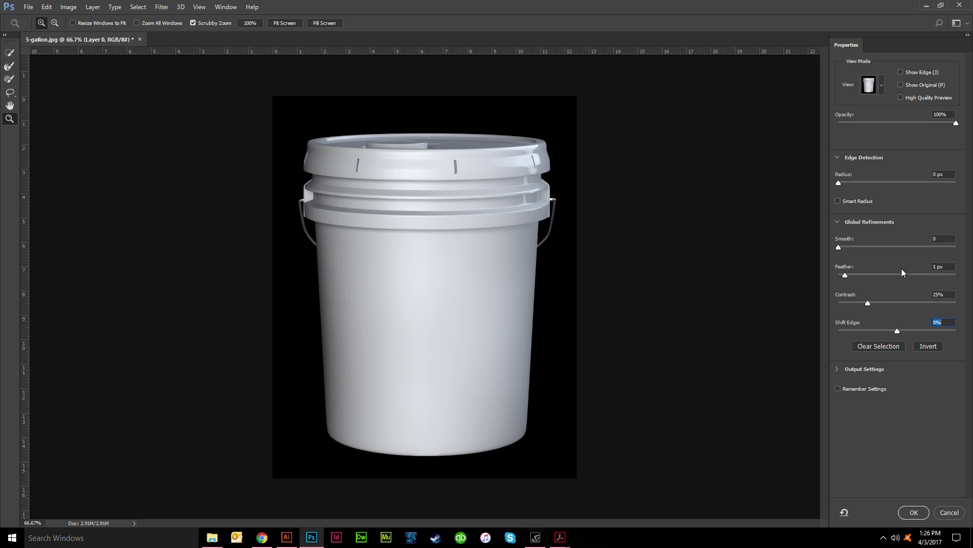
pyautogui.hotkey('shift', 'Tab')
pyautogui.write('10')
pyautogui.press('Tab')
pyautogui.write('-25')
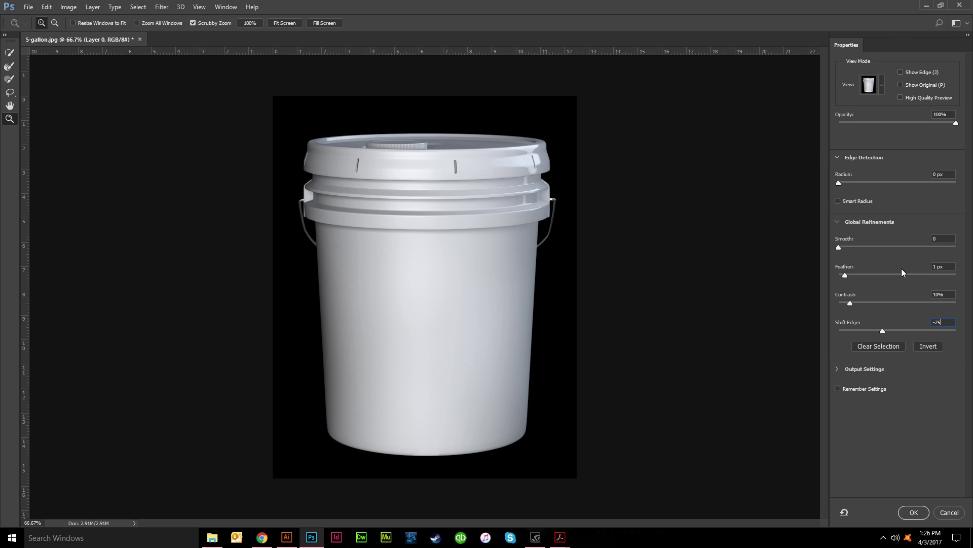
pyautogui.press('Tab')
pyautogui.hotkey('shift', 'Tab')
pyautogui.write('-25')
pyautogui.press('Tab')
pyautogui.hotkey('shift', 'Tab')
pyautogui.hotkey('shift', 'Tab')
pyautogui.click(940, 173)
# - Apply the refined edge, copy the bucket to Layer 1 and hide Layer 0
pyautogui.click(913, 512)
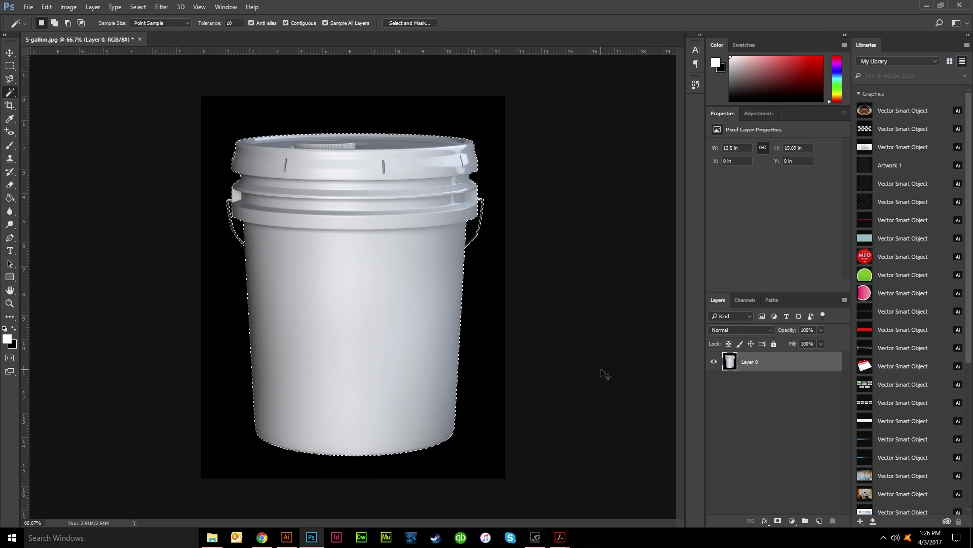
pyautogui.hotkey('ctrl', 'j')
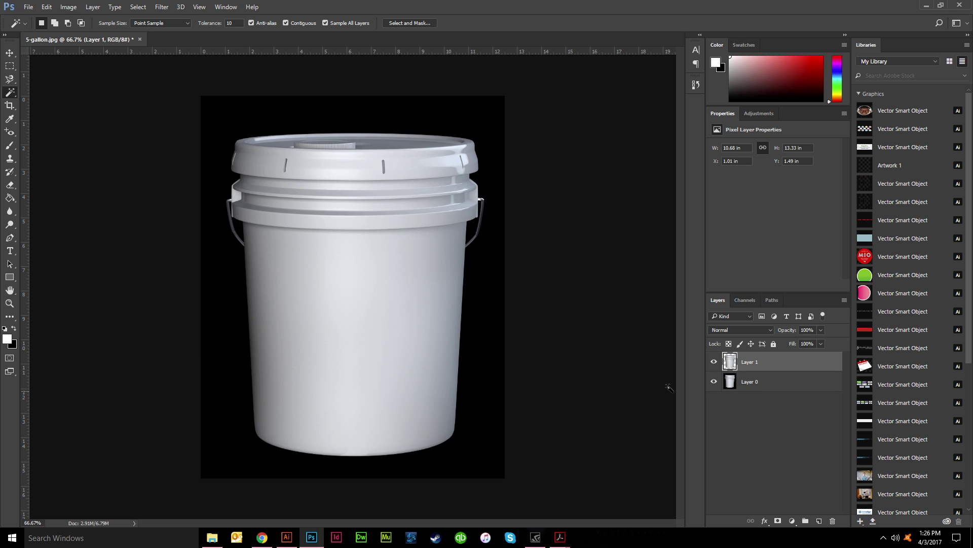
pyautogui.click(714, 381)
pyautogui.scroll(10, 530, 248)
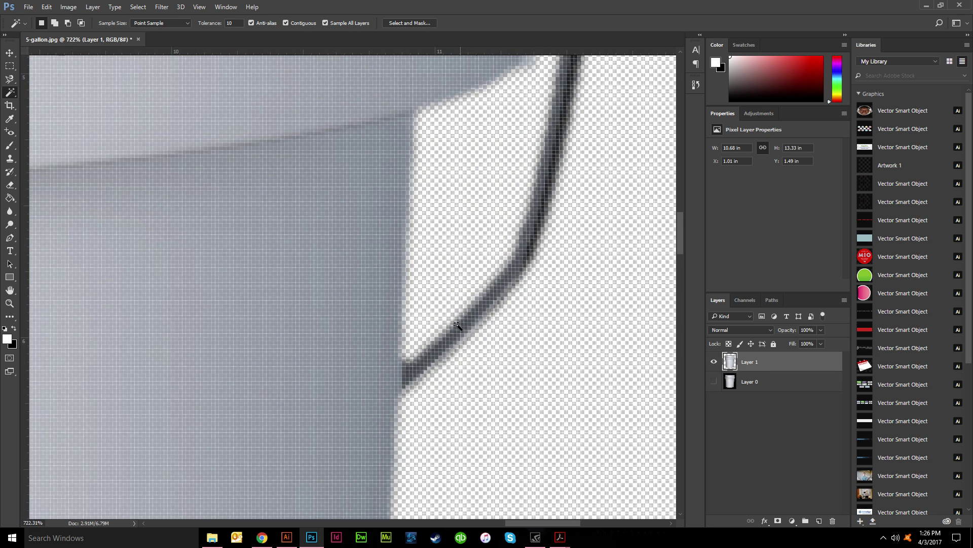
pyautogui.scroll(-6, 461, 314)
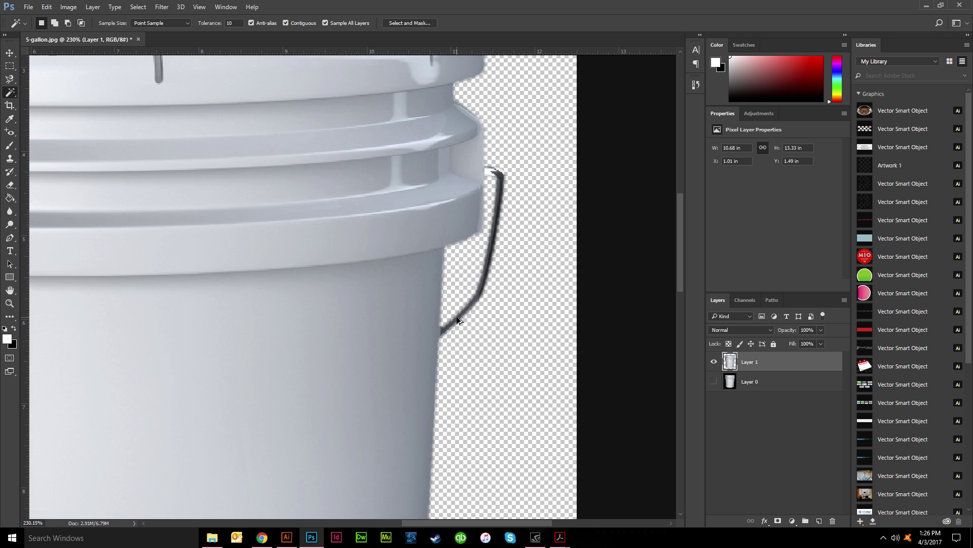
# - Switch to the Move tool, zoom to inspect the bucket's edges, and glance at History
pyautogui.press('v')
pyautogui.scroll(-3, 461, 314)
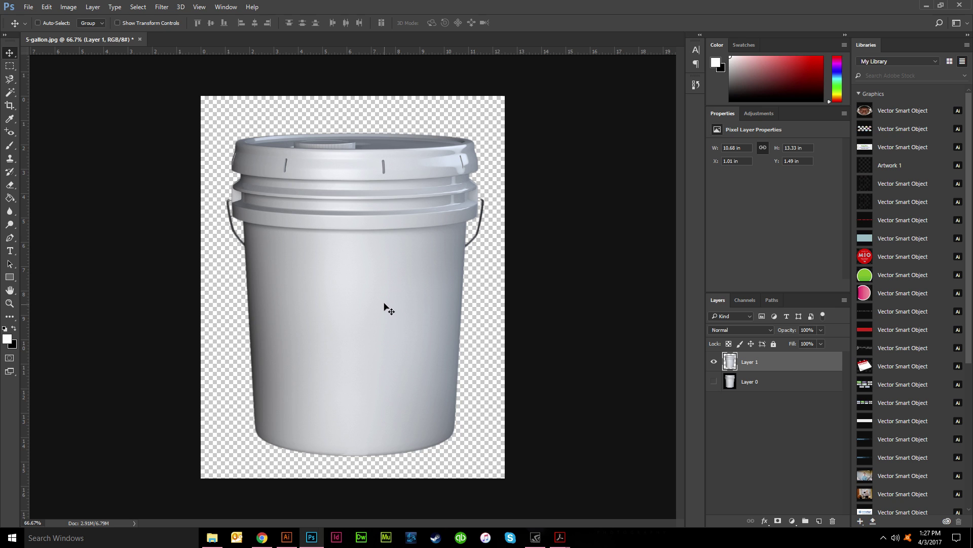
pyautogui.scroll(2, 419, 178)
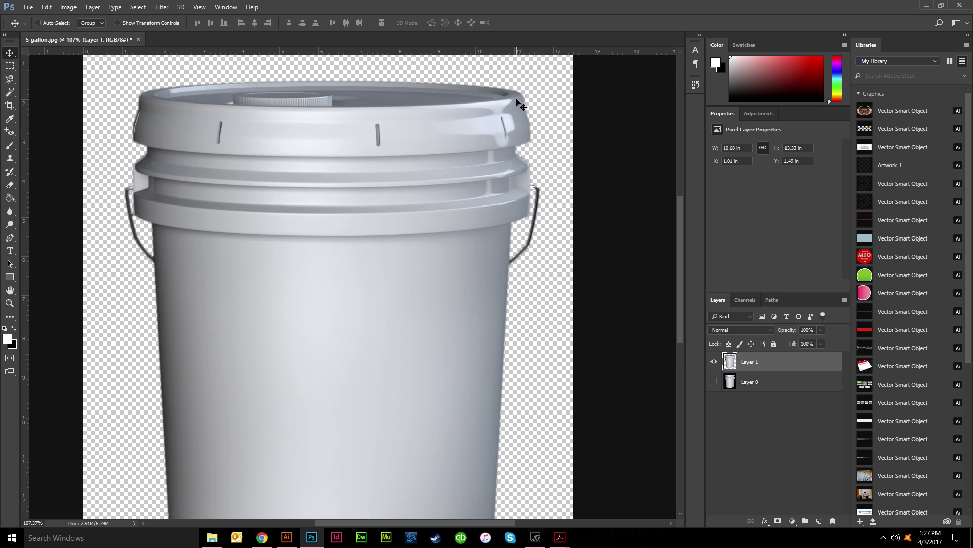
pyautogui.scroll(3, 535, 152)
pyautogui.scroll(-2, 537, 147)
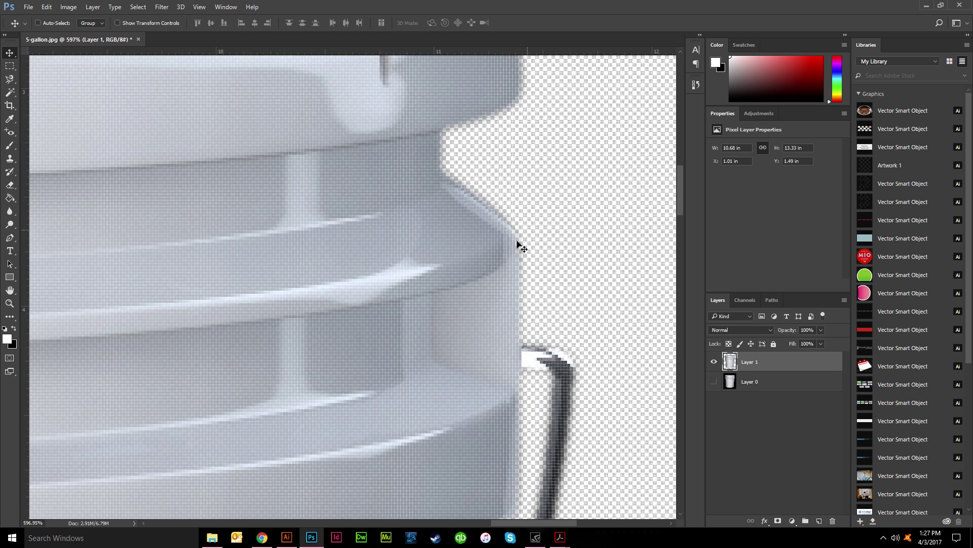
pyautogui.scroll(-2, 512, 218)
pyautogui.scroll(-2, 510, 219)
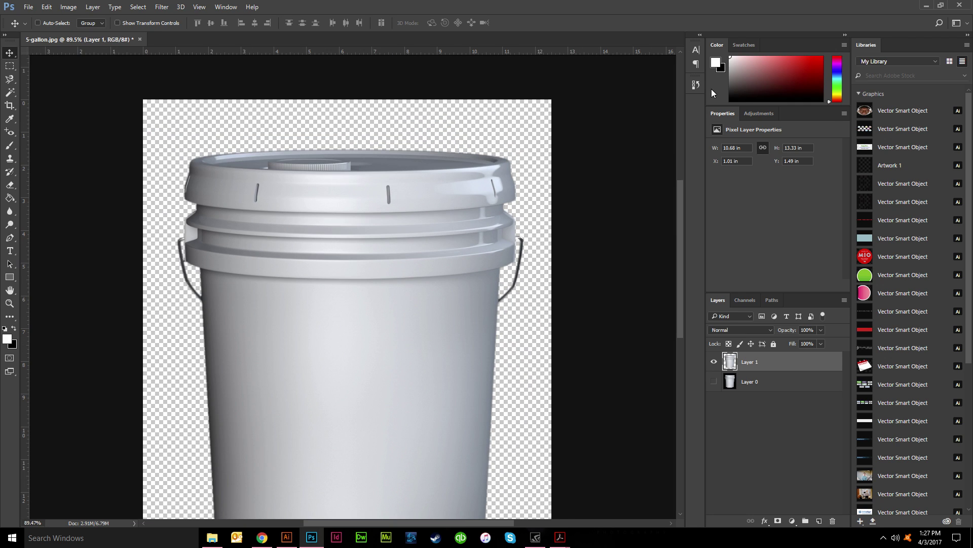
pyautogui.click(695, 85)
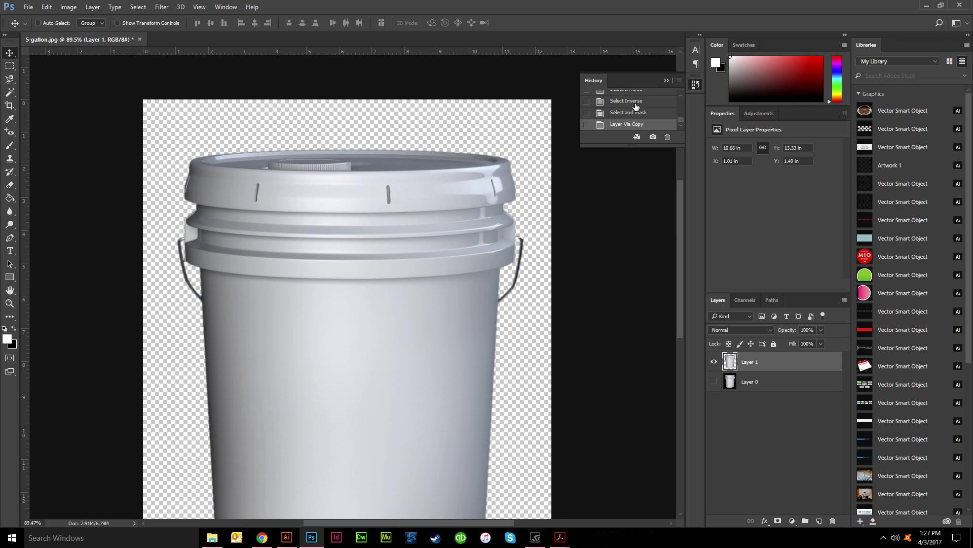
pyautogui.click(667, 81)
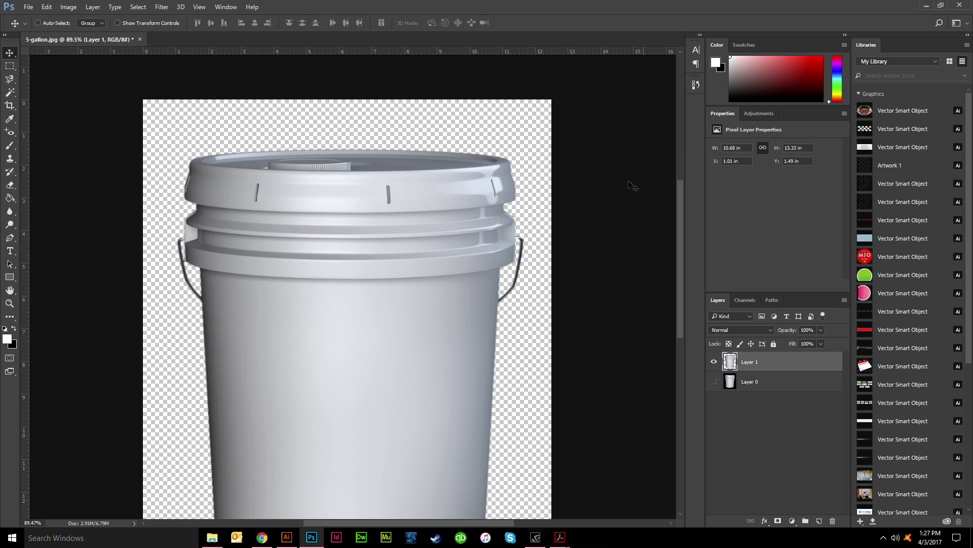
# - Delete Layer 0 and nudge the cut-out bucket into its final position
pyautogui.scroll(-2, 512, 359)
pyautogui.scroll(-1, 512, 359)
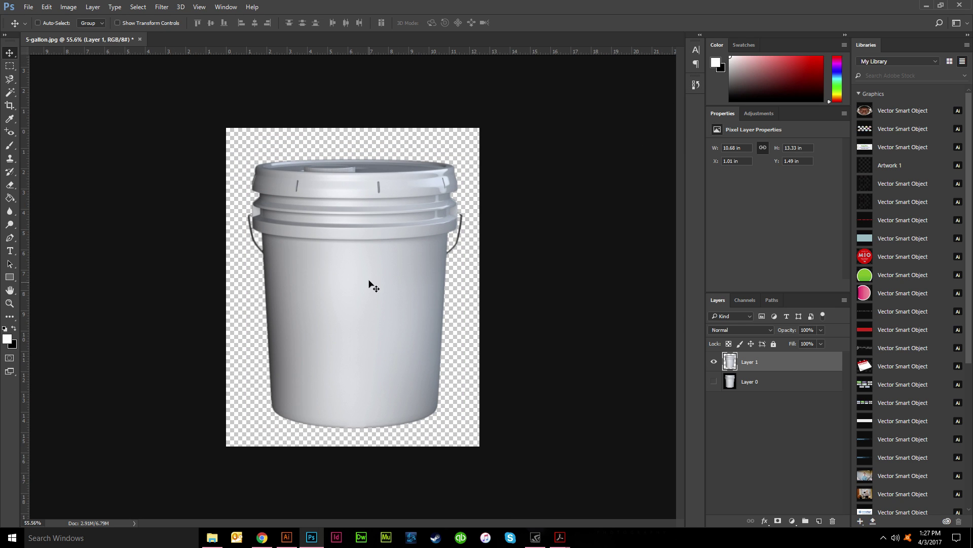
pyautogui.moveTo(370, 282)
pyautogui.mouseDown()
pyautogui.moveTo(360, 255)
pyautogui.moveTo(358, 283)
pyautogui.moveTo(411, 274)
pyautogui.moveTo(356, 278)
pyautogui.mouseUp()
pyautogui.click(763, 385)
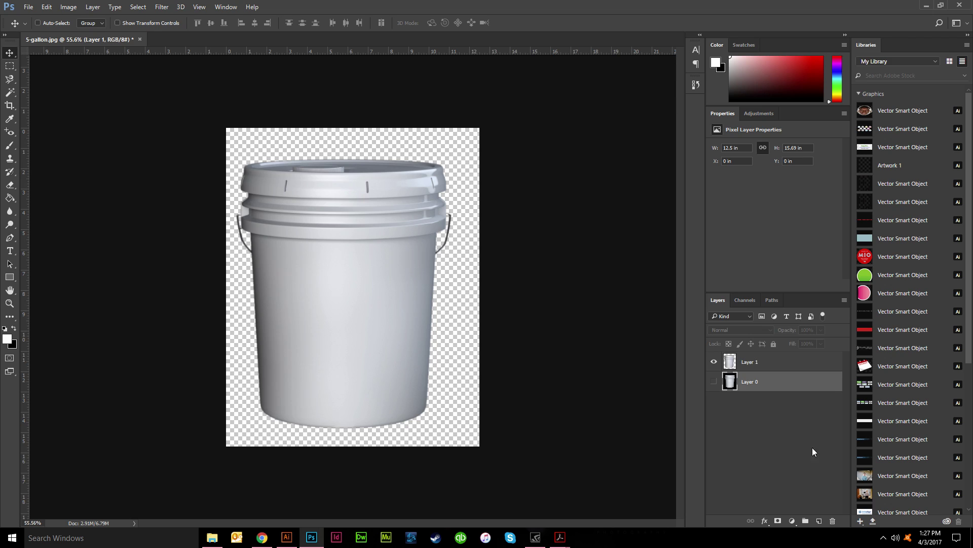
pyautogui.click(832, 520)
pyautogui.moveTo(313, 265); pyautogui.dragTo(336, 273)
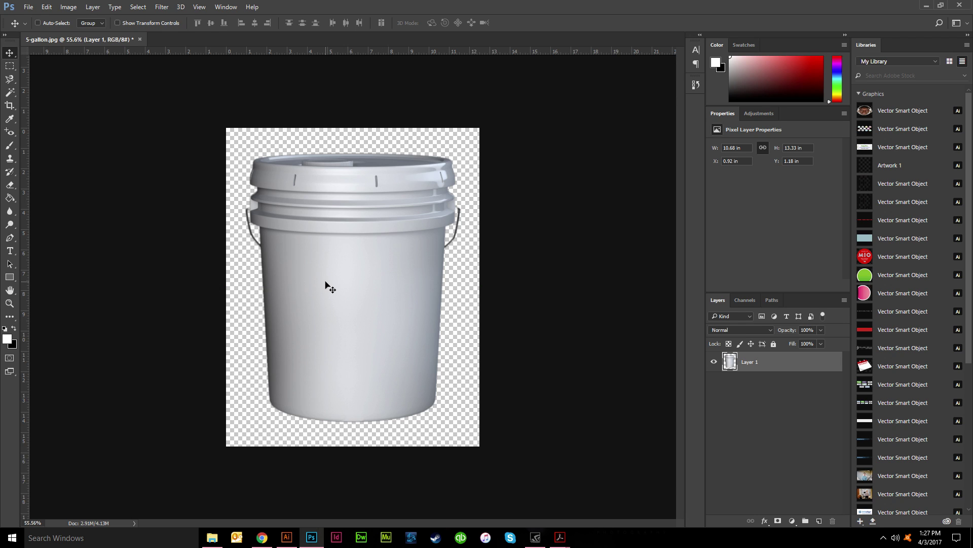
pyautogui.hotkey('ctrl', 'shift', 's')
pyautogui.click(114, 235)
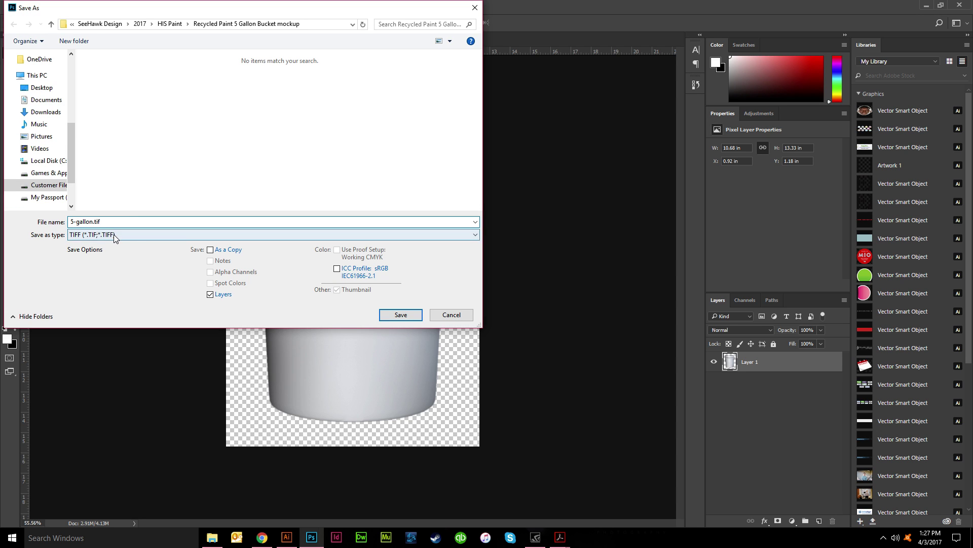
pyautogui.click(122, 245)
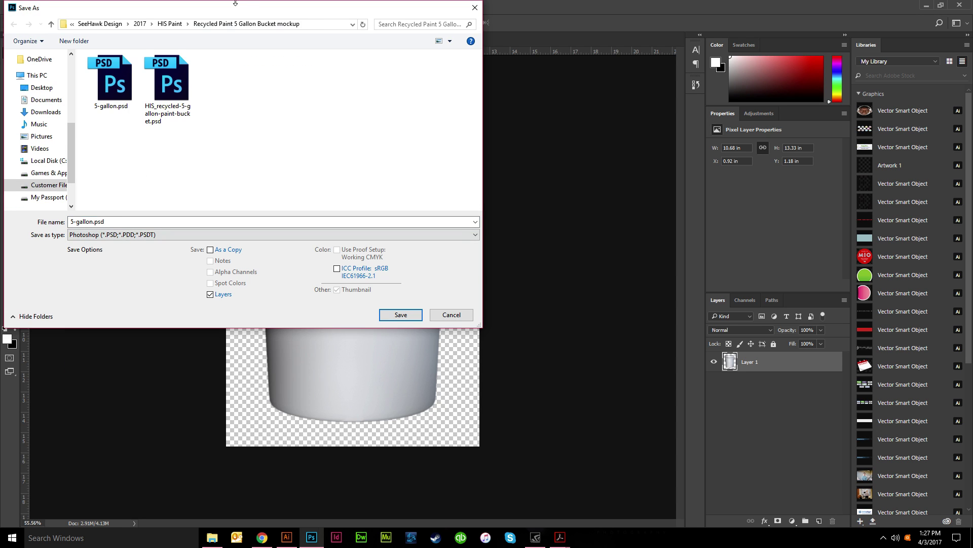
pyautogui.moveTo(235, 3); pyautogui.dragTo(400, 141)
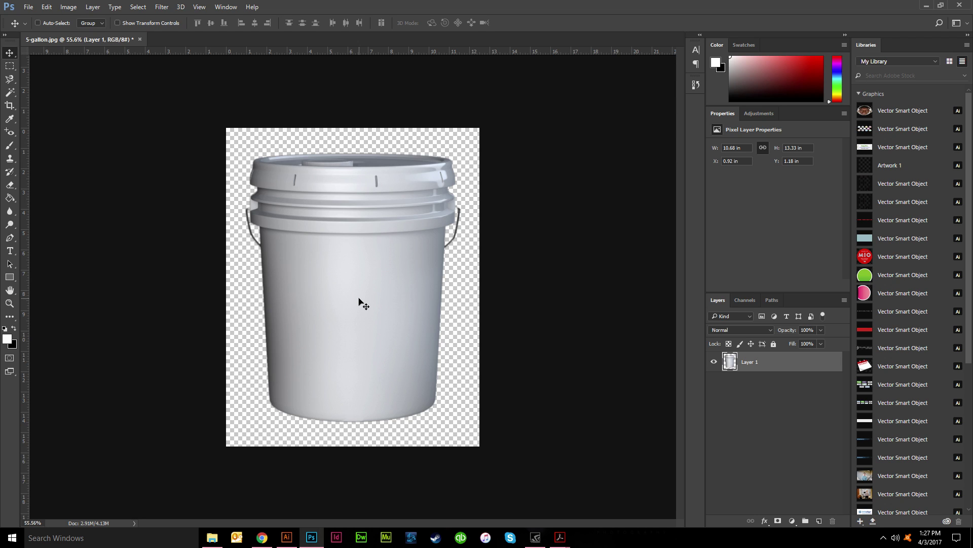
# - In File > Export > Export As, choose PNG format with Transparency on
pyautogui.click(28, 7)
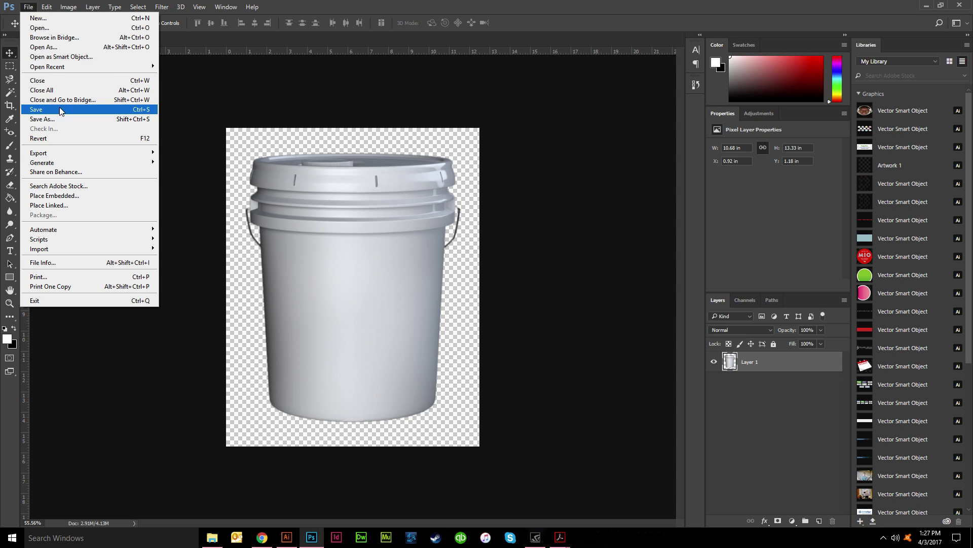
pyautogui.moveTo(70, 155)
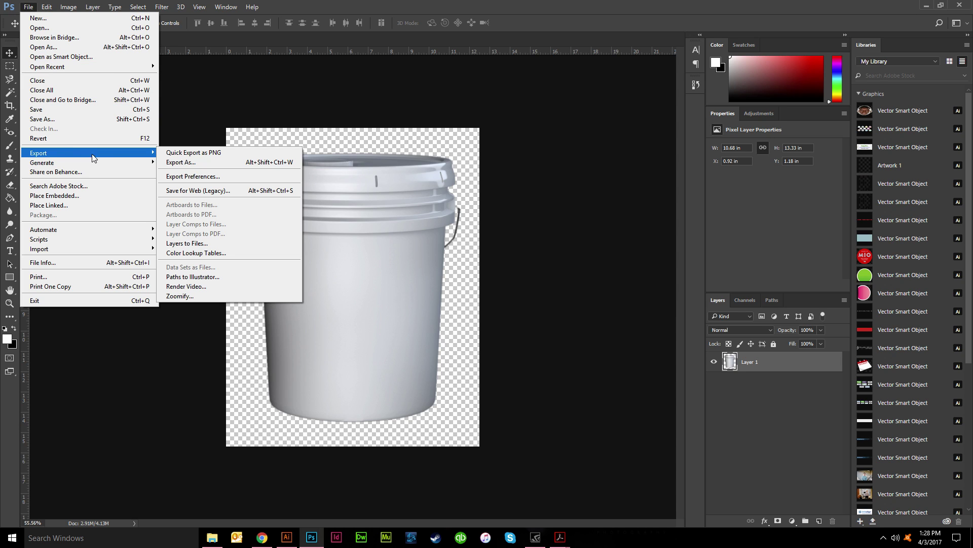
pyautogui.click(181, 162)
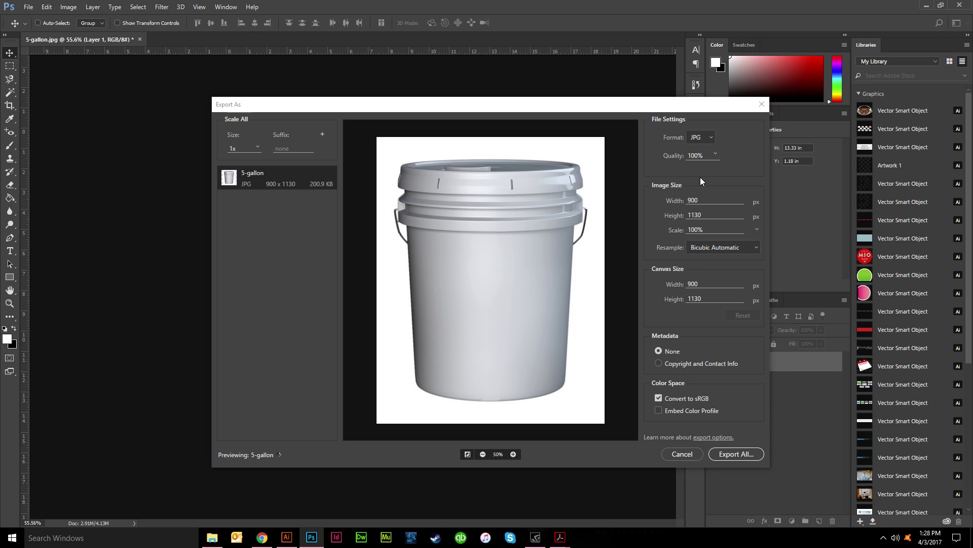
pyautogui.click(709, 138)
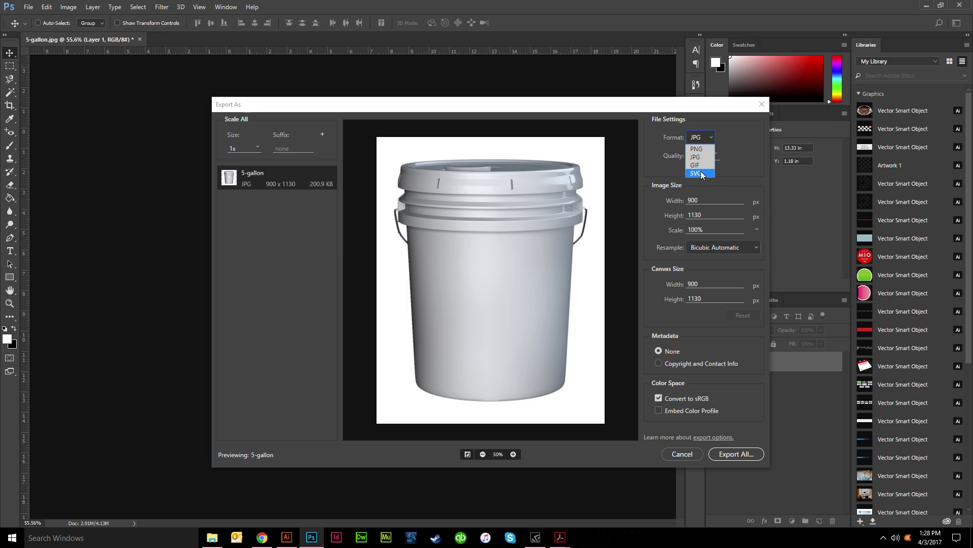
pyautogui.click(701, 150)
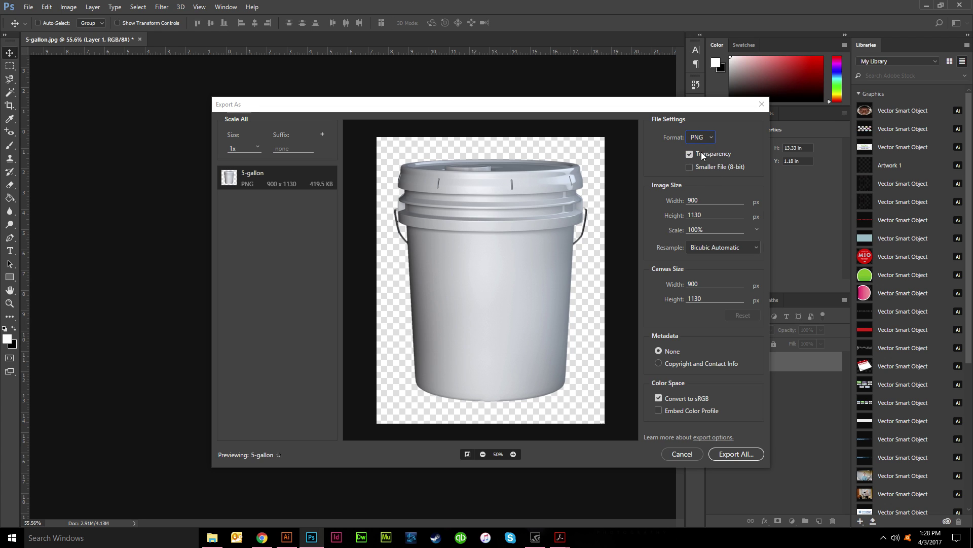
pyautogui.click(690, 155)
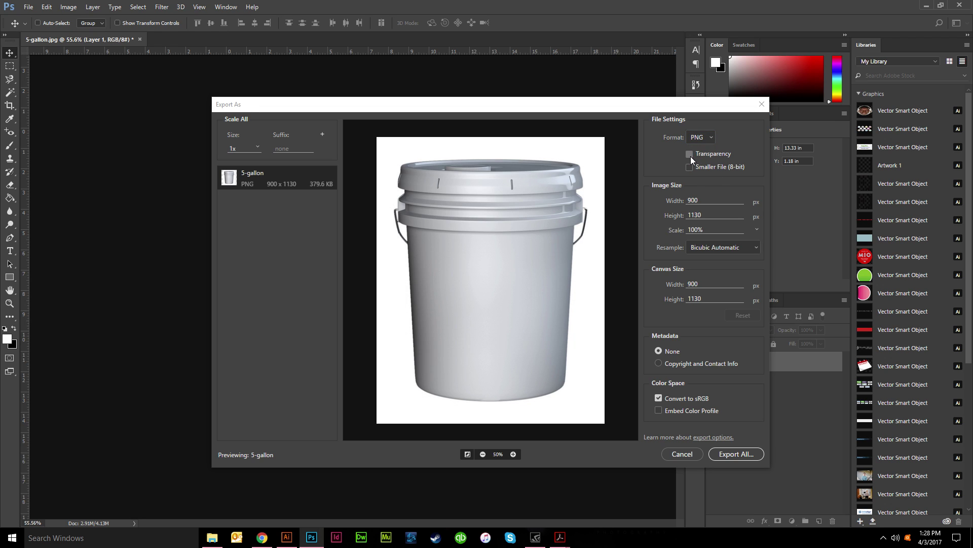
pyautogui.click(691, 156)
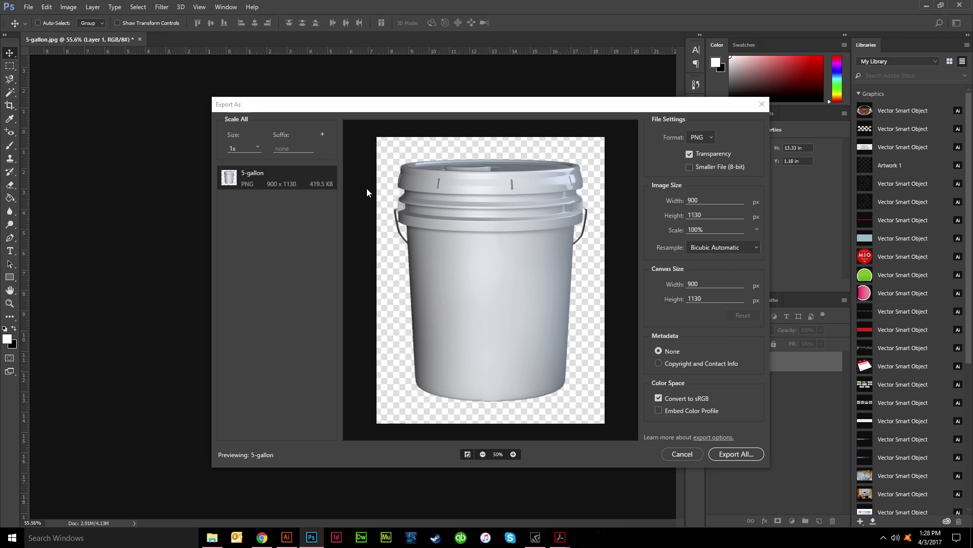
# - Set export sizes to 1x, 0.5x and 3x
pyautogui.click(259, 147)
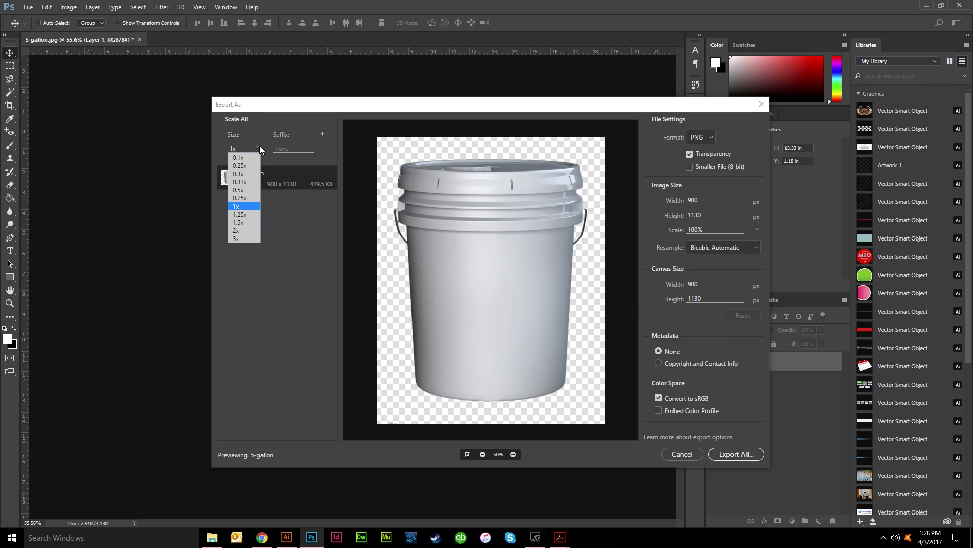
pyautogui.click(261, 206)
pyautogui.click(323, 134)
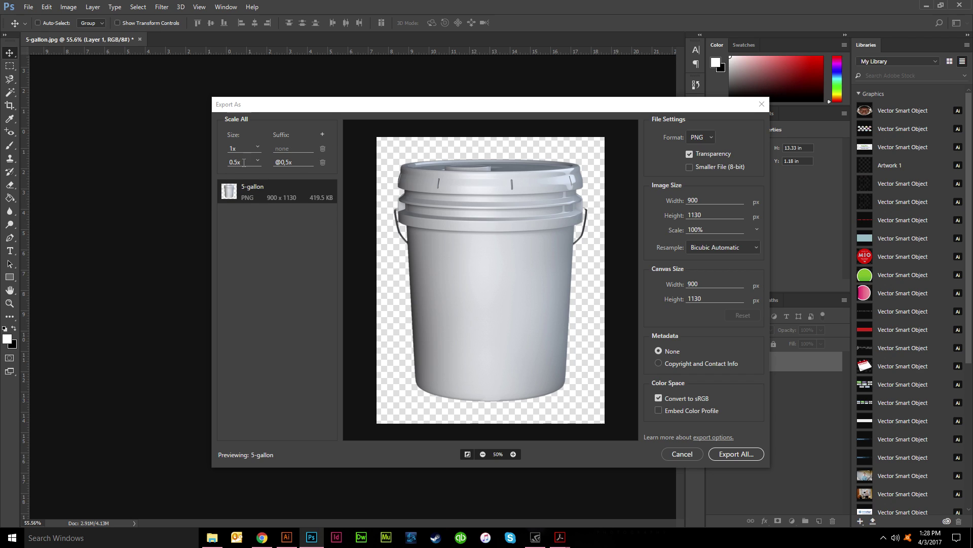
pyautogui.click(323, 134)
pyautogui.click(258, 175)
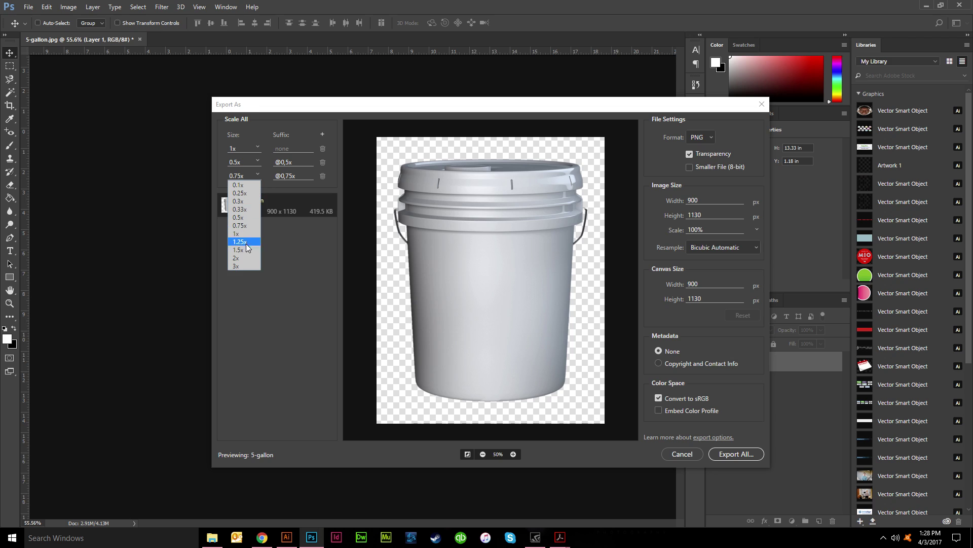
pyautogui.click(282, 266)
pyautogui.click(257, 176)
pyautogui.click(239, 262)
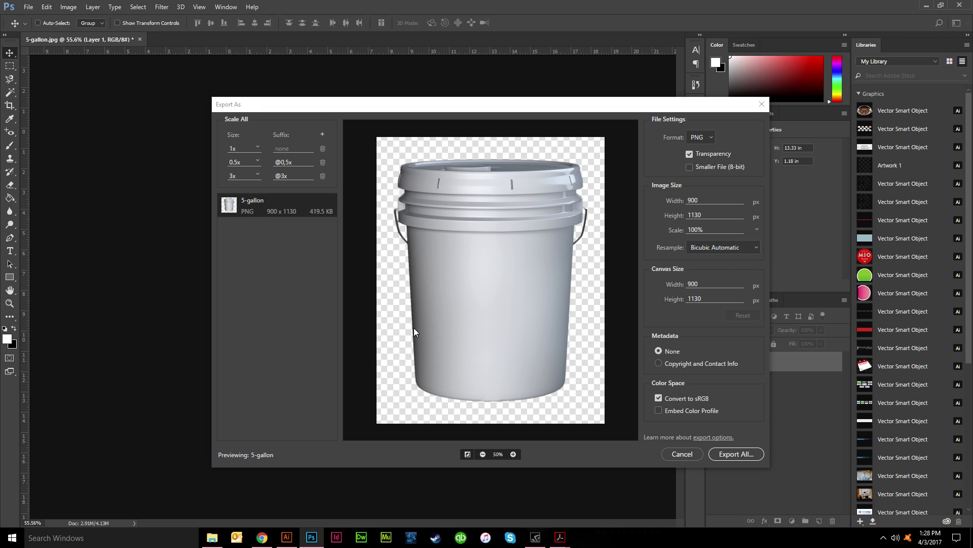
pyautogui.moveTo(561, 104); pyautogui.dragTo(470, 94)
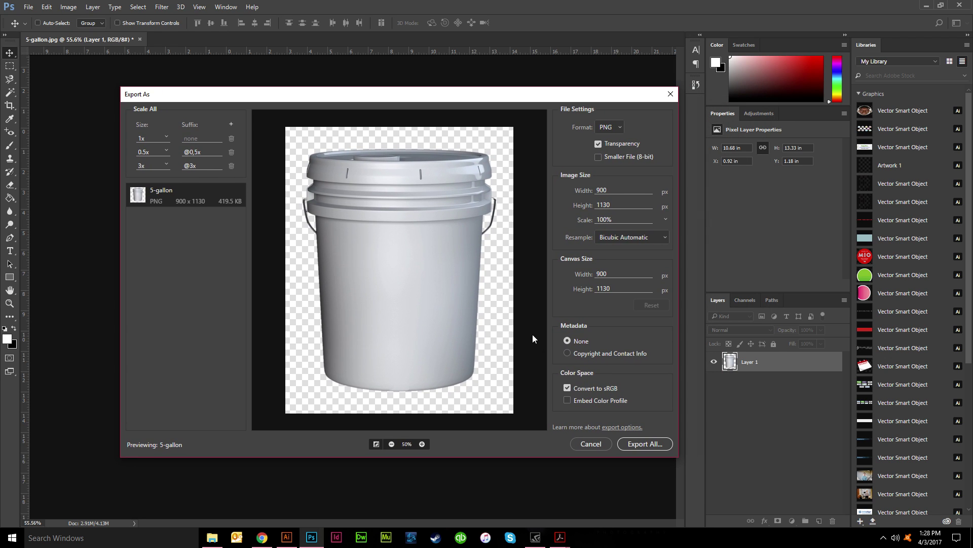
# - Cancel the Photoshop export and switch back to the CodeProU.ai document in Illustrator
pyautogui.click(588, 444)
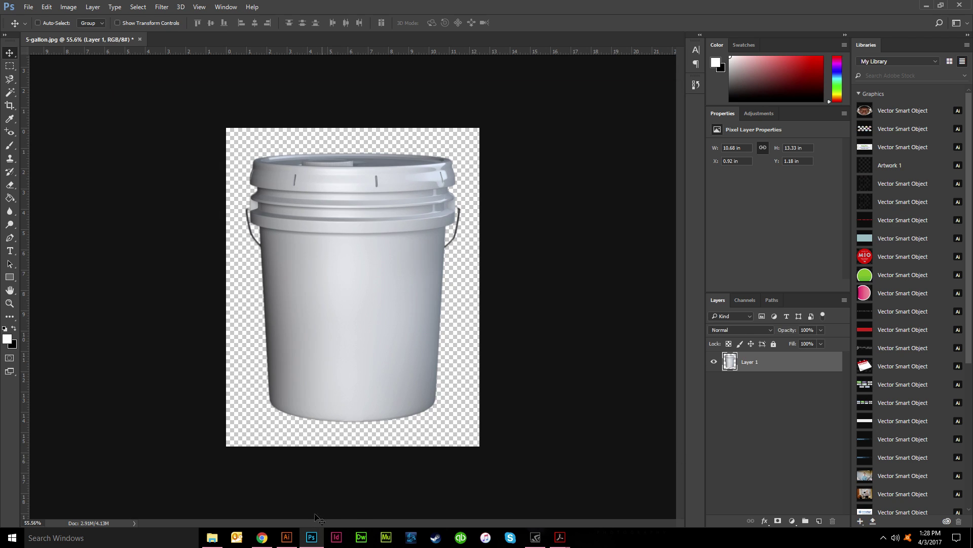
pyautogui.click(287, 537)
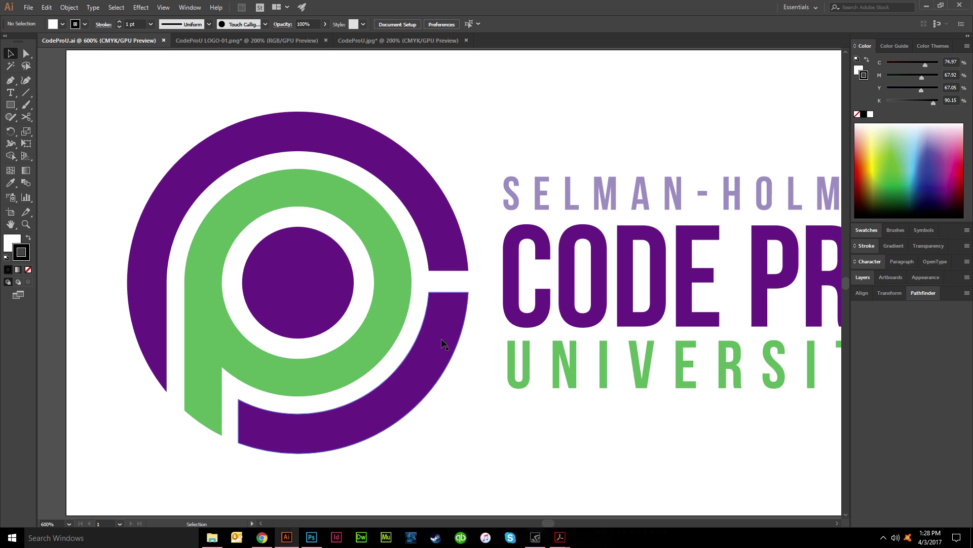
pyautogui.scroll(-3, 354, 446)
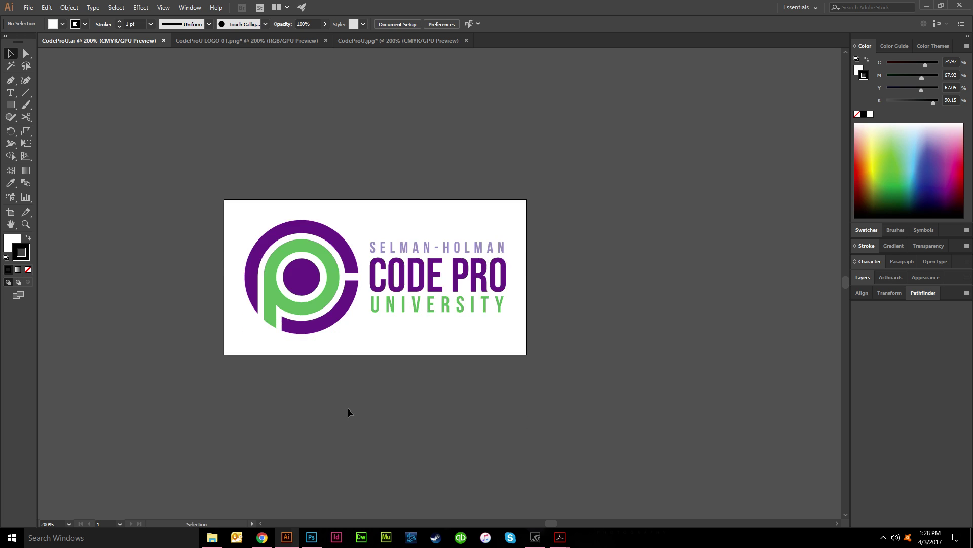
pyautogui.scroll(1, 309, 361)
pyautogui.scroll(1, 193, 61)
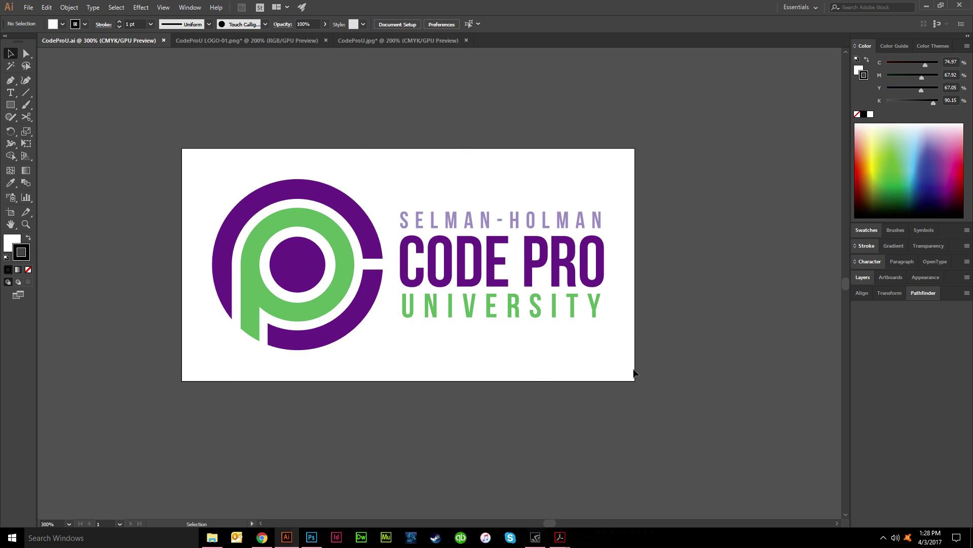
pyautogui.scroll(-3, 117, 386)
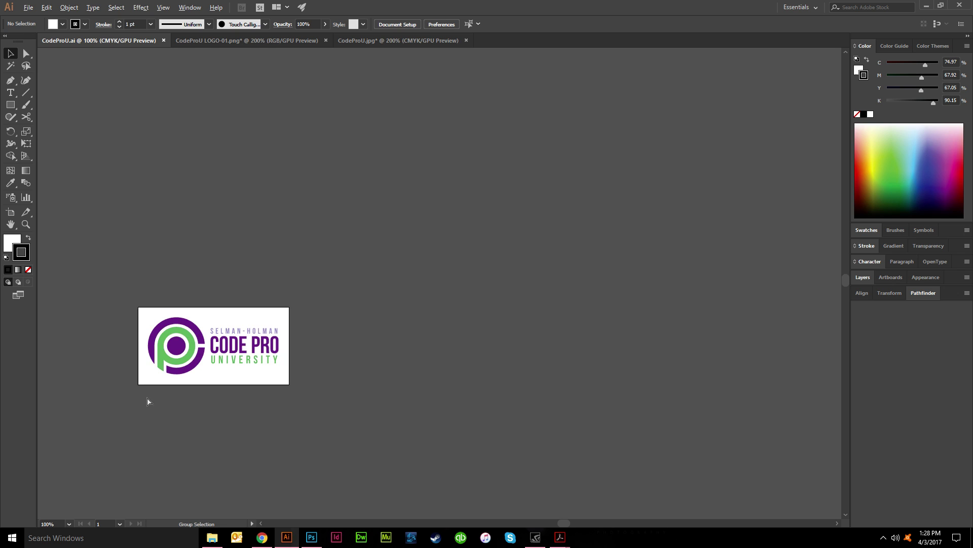
pyautogui.hscroll(-3, 211, 275)
pyautogui.hscroll(-2, 293, 246)
pyautogui.scroll(-10, 269, 464)
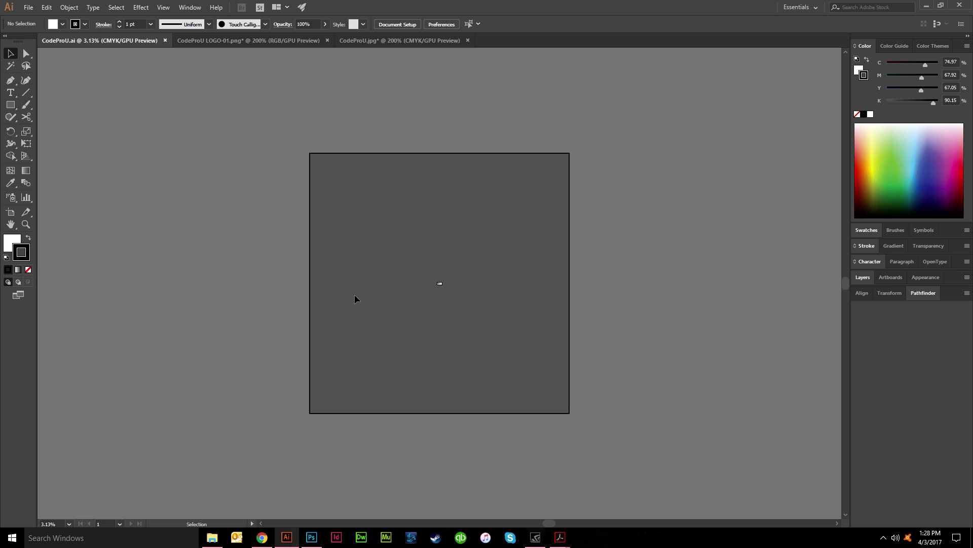
# - Zoom in until the Code Pro logo fills the view
pyautogui.hotkey('ctrl', '+')
pyautogui.hotkey('ctrl', '+')
pyautogui.hotkey('ctrl', '+')
pyautogui.hotkey('ctrl', '+')
pyautogui.hotkey('ctrl', '+')
pyautogui.hotkey('ctrl', '+')
pyautogui.hotkey('ctrl', '+')
pyautogui.hotkey('ctrl', '+')
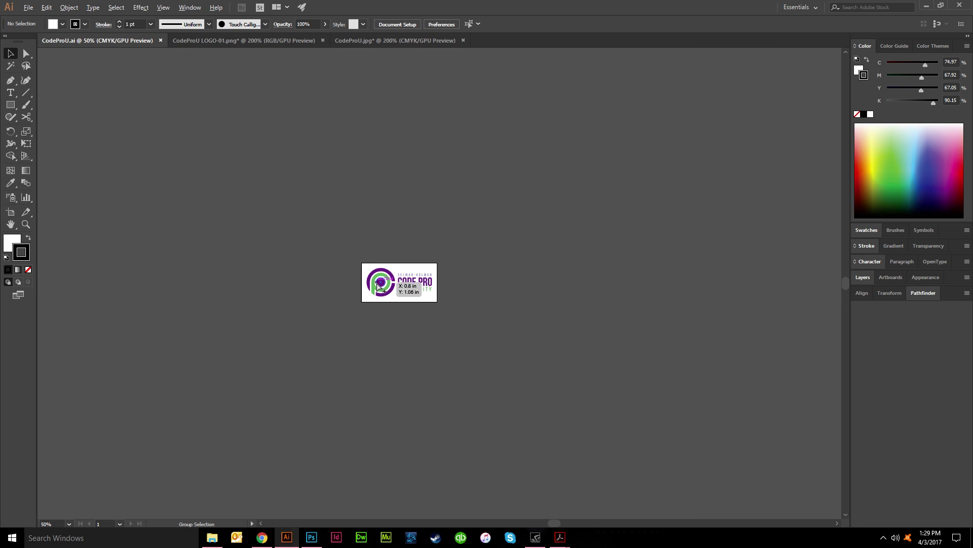
pyautogui.hotkey('ctrl', '-')
pyautogui.hotkey('ctrl', '-')
pyautogui.hotkey('ctrl', '-')
pyautogui.hotkey('ctrl', '-')
pyautogui.hotkey('ctrl', '-')
pyautogui.hotkey('ctrl', '-')
pyautogui.hotkey('ctrl', '-')
pyautogui.hotkey('ctrl', '-')
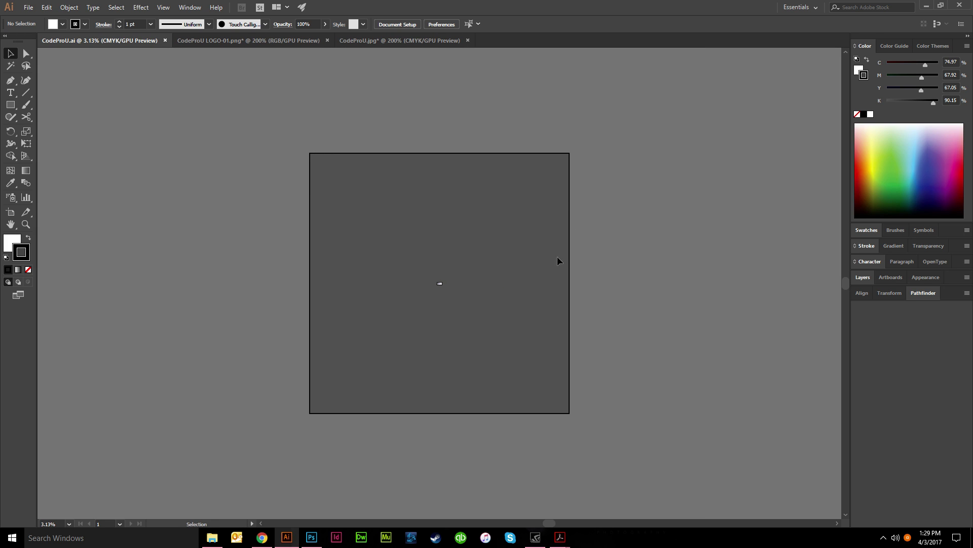
pyautogui.hotkey('ctrl', '+')
pyautogui.hotkey('ctrl', '+')
pyautogui.hotkey('ctrl', '+')
pyautogui.hotkey('ctrl', '-')
pyautogui.hotkey('ctrl', '-')
pyautogui.hotkey('ctrl', '-')
pyautogui.hotkey('ctrl', '+')
pyautogui.hotkey('ctrl', '+')
pyautogui.hotkey('ctrl', '+')
pyautogui.hotkey('ctrl', '+')
pyautogui.hotkey('ctrl', '+')
pyautogui.hotkey('ctrl', '+')
pyautogui.hotkey('ctrl', '+')
pyautogui.hotkey('ctrl', '+')
pyautogui.hotkey('ctrl', '+')
pyautogui.hotkey('ctrl', '+')
pyautogui.hotkey('ctrl', '+')
pyautogui.hotkey('ctrl', '+')
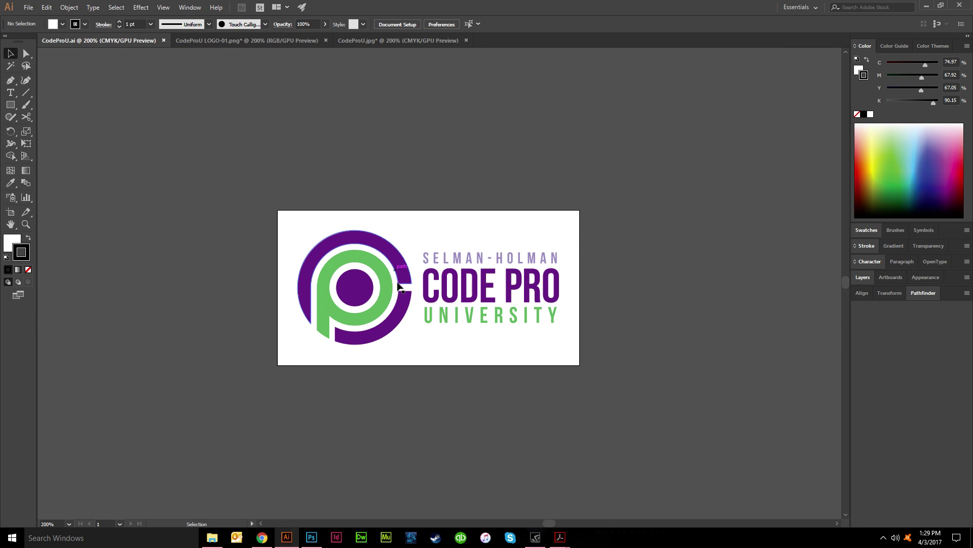
pyautogui.hotkey('ctrl', '+')
pyautogui.click(407, 295)
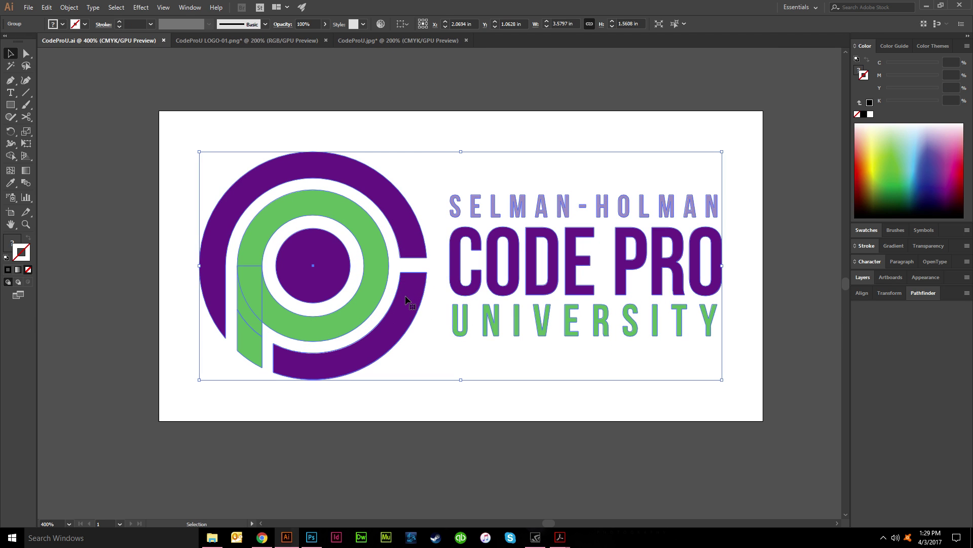
pyautogui.click(413, 407)
pyautogui.click(242, 38)
pyautogui.scroll(5, 421, 231)
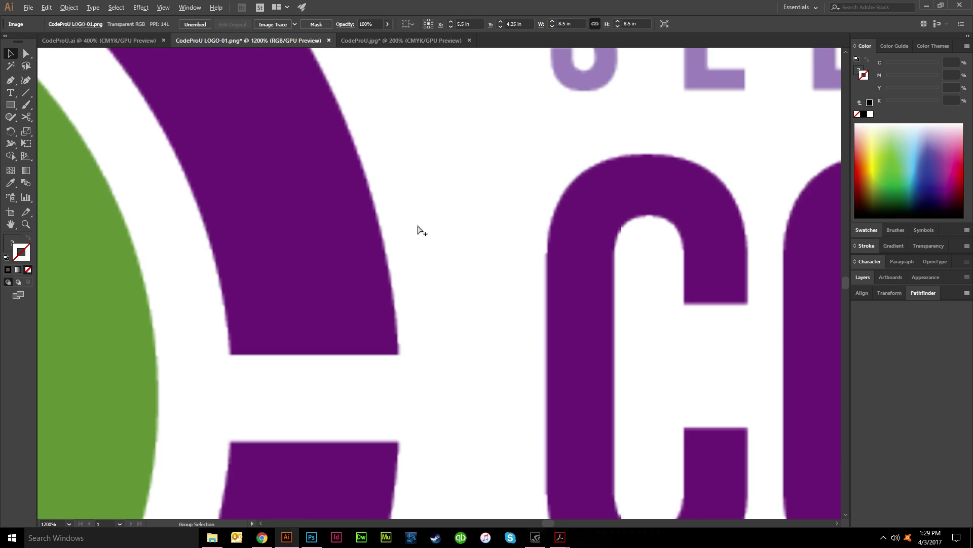
pyautogui.scroll(10, 388, 354)
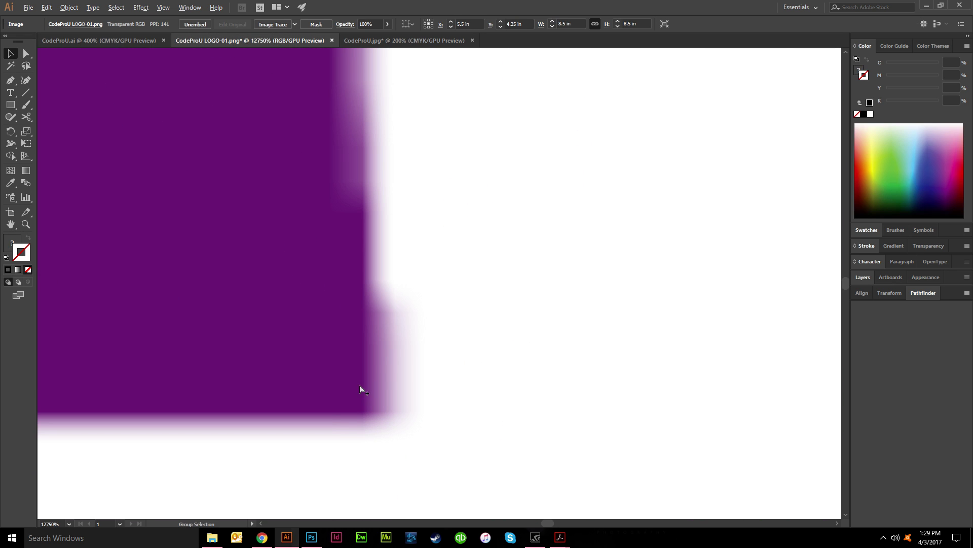
pyautogui.hscroll(-10, 355, 391)
pyautogui.scroll(2, 307, 393)
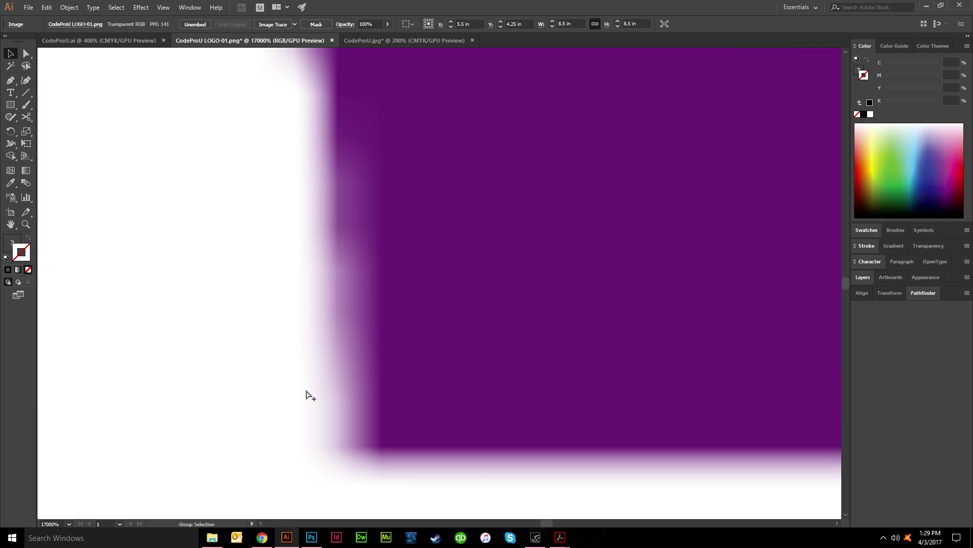
pyautogui.scroll(-15, 307, 394)
pyautogui.click(152, 41)
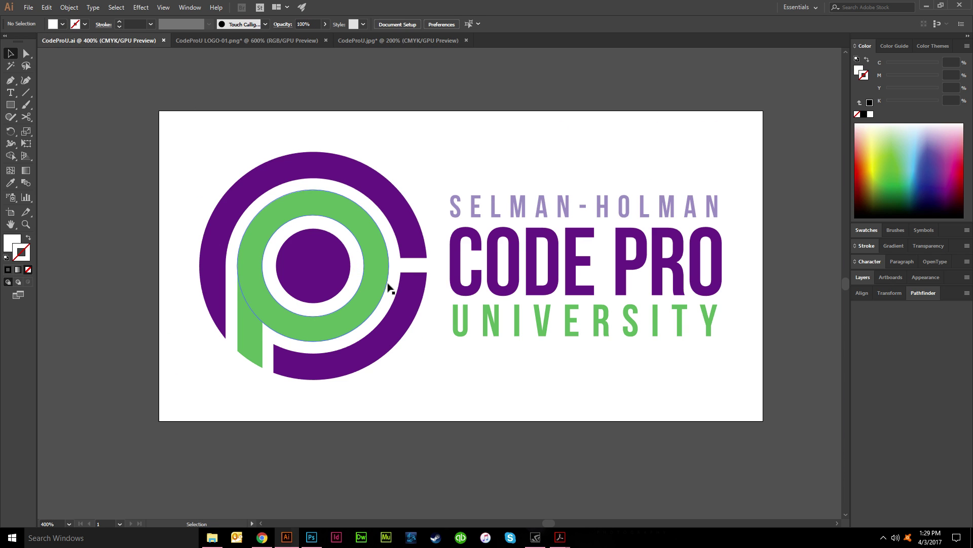
pyautogui.scroll(8, 388, 288)
pyautogui.scroll(-7, 394, 299)
pyautogui.scroll(-1, 424, 379)
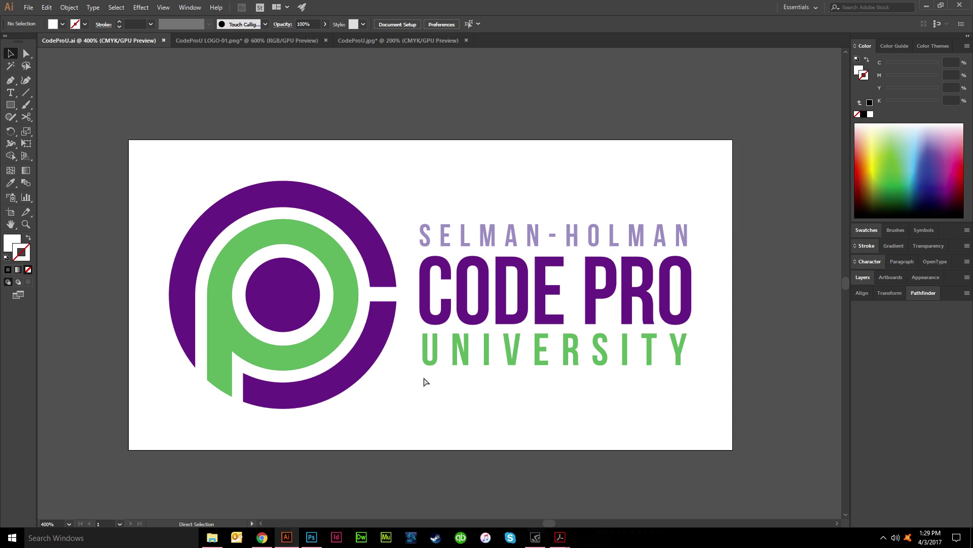
pyautogui.hotkey('ctrl', 'y')
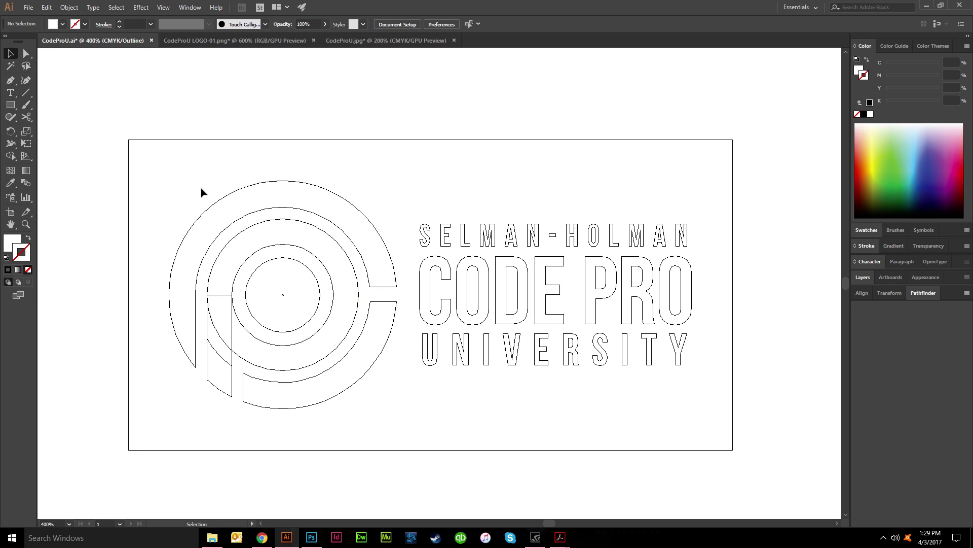
pyautogui.press('a')
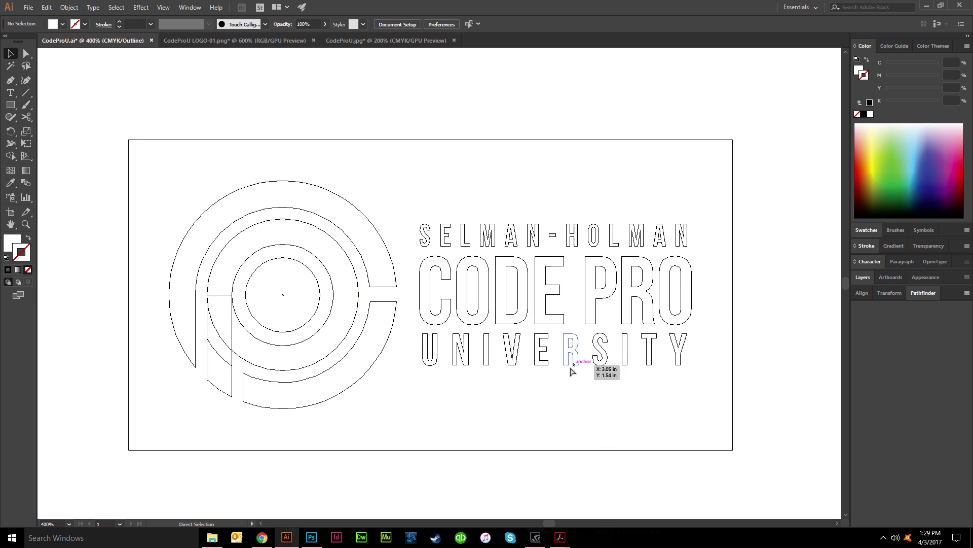
pyautogui.hotkey('ctrl', 'y')
pyautogui.press('v')
pyautogui.hscroll(-2, 454, 394)
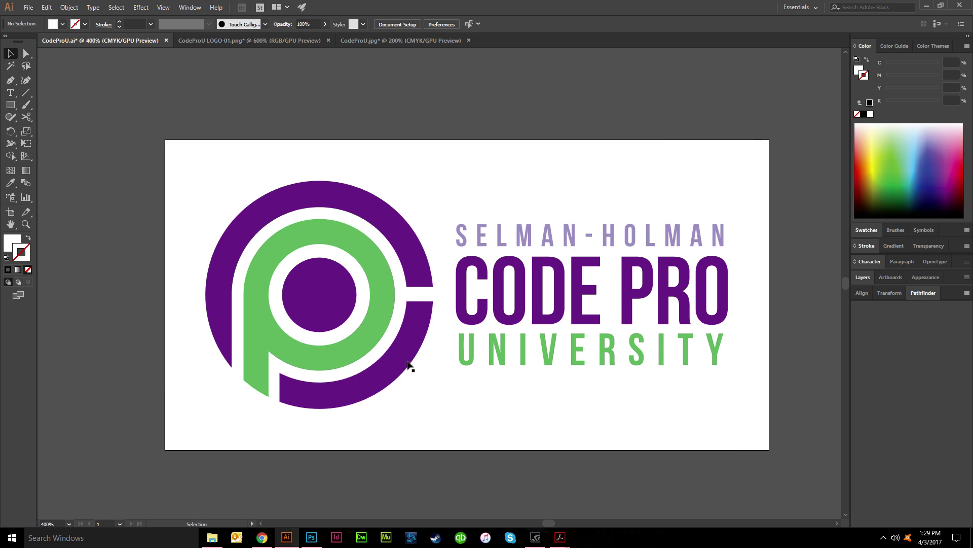
pyautogui.click(409, 365)
pyautogui.hscroll(2, 402, 402)
pyautogui.click(402, 402)
pyautogui.scroll(-2, 402, 402)
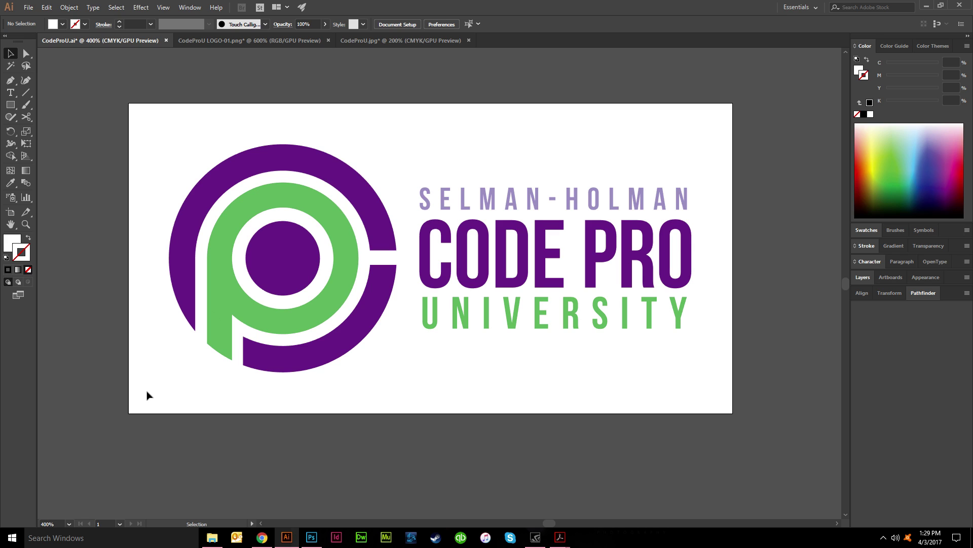
pyautogui.scroll(1, 183, 398)
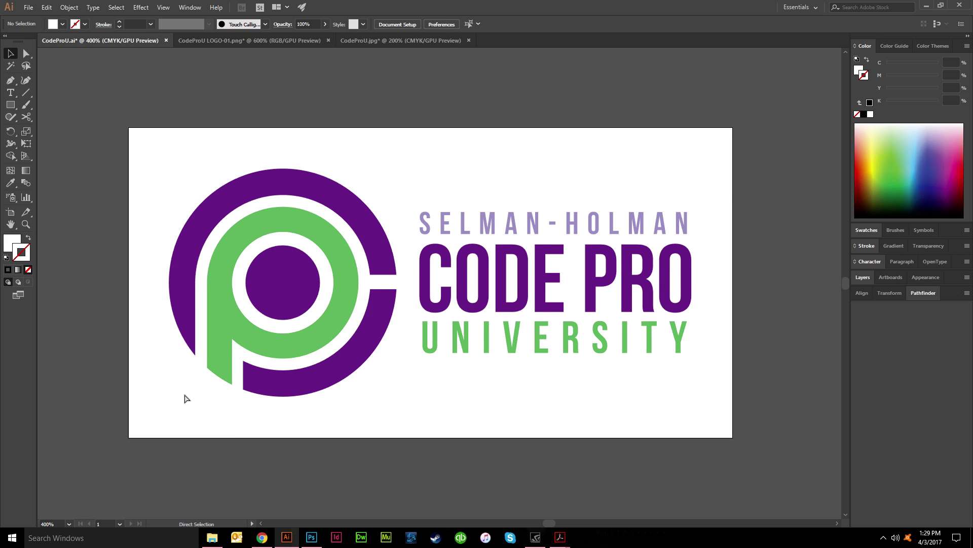
pyautogui.scroll(-1, 197, 396)
pyautogui.hscroll(-1, 284, 393)
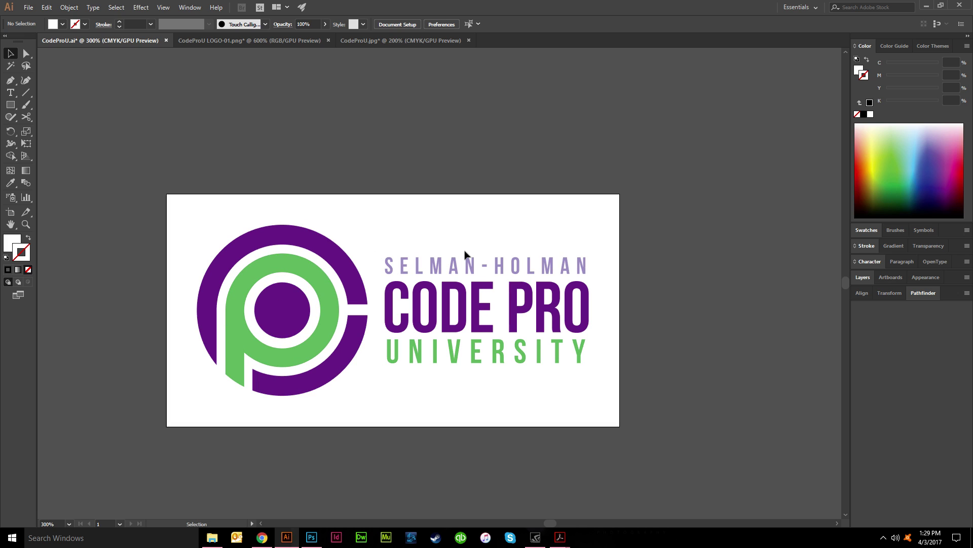
# - Toggle the transparency grid with Ctrl+Shift+D and the View menu, ending with it off
pyautogui.press('ctrl')
pyautogui.hotkey('ctrl', 'shift', 'd')
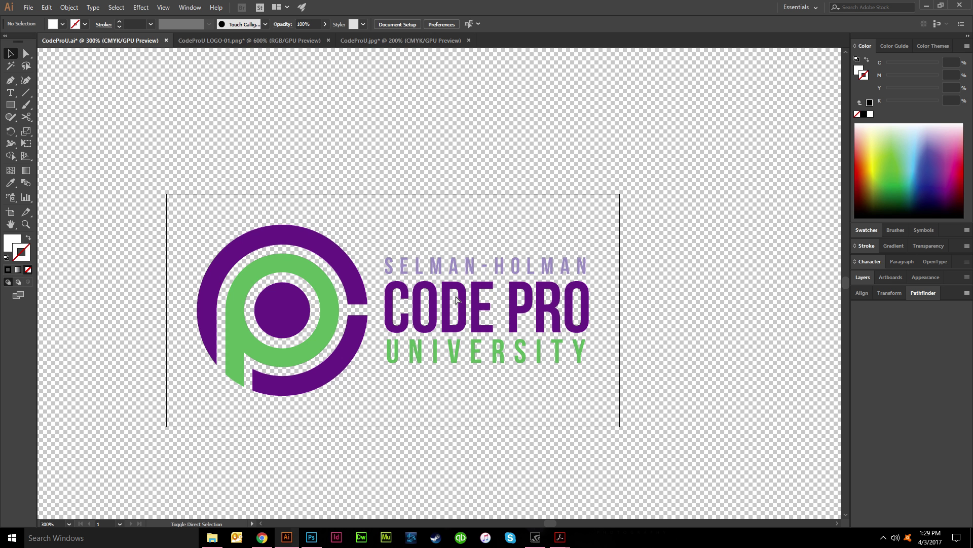
pyautogui.scroll(-1, 456, 299)
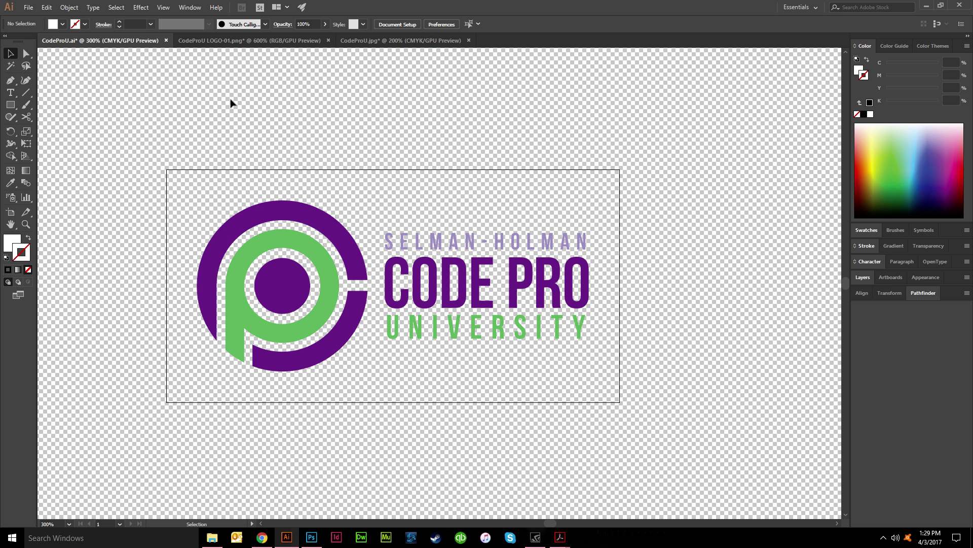
pyautogui.click(164, 8)
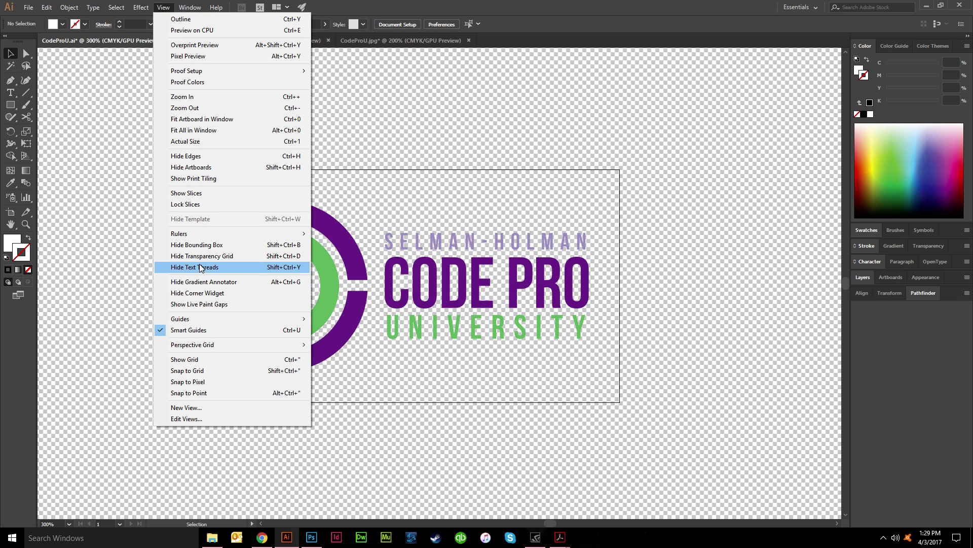
pyautogui.click(290, 257)
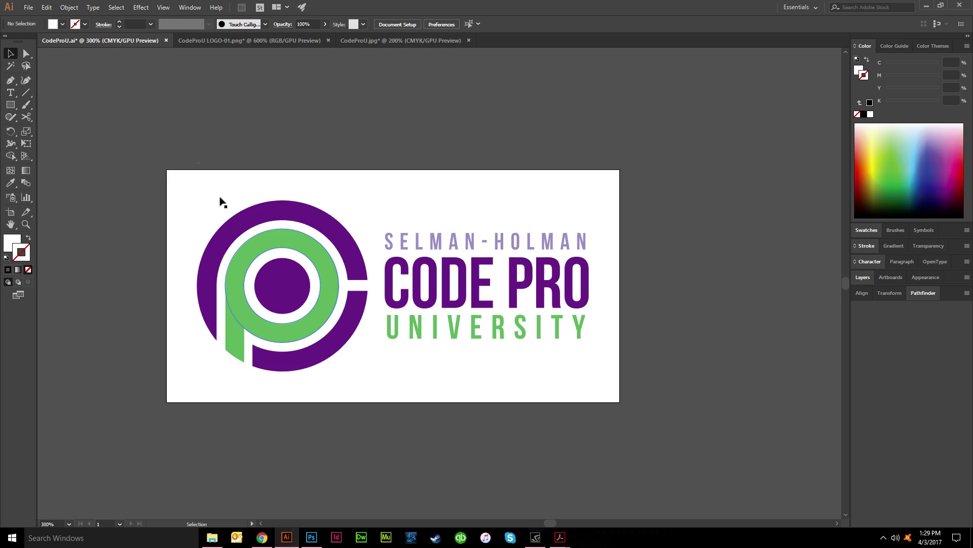
pyautogui.click(164, 8)
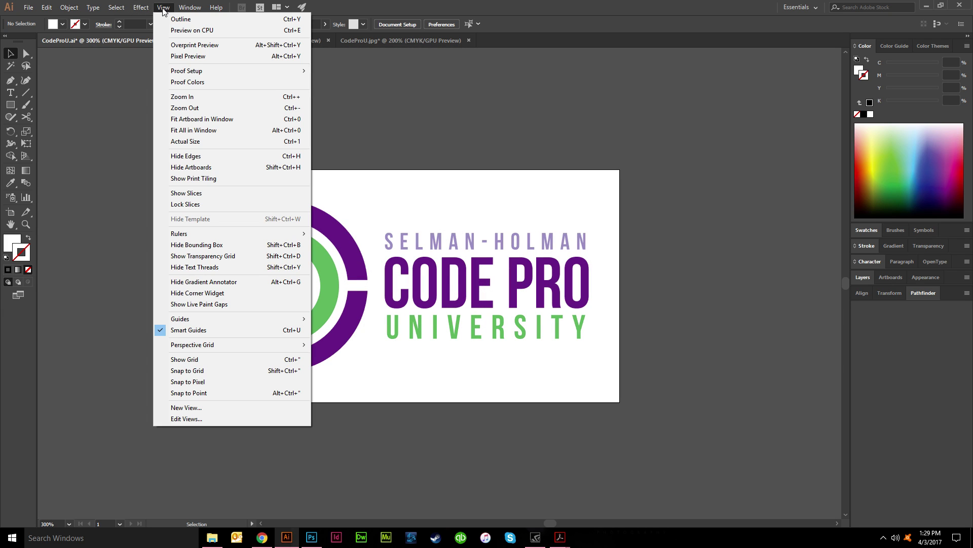
pyautogui.click(227, 257)
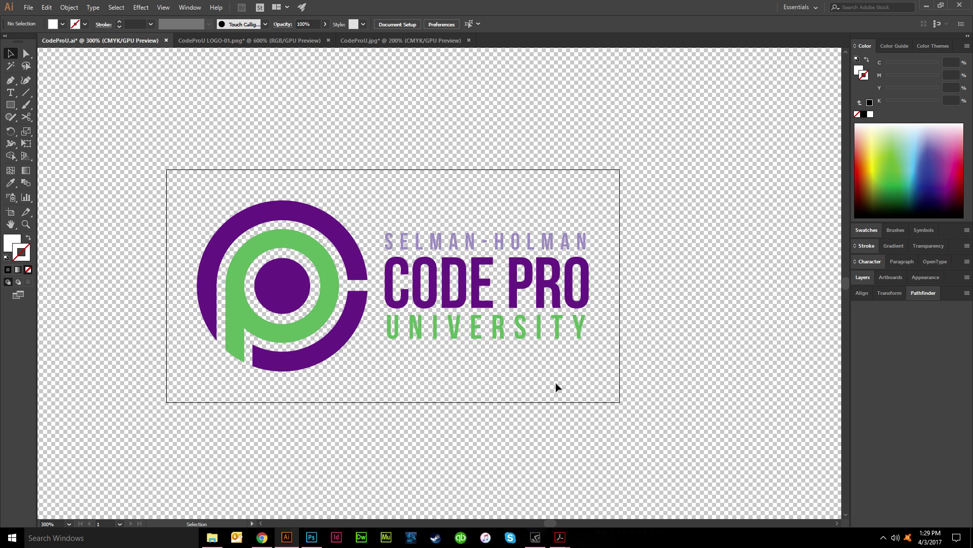
pyautogui.hotkey('ctrl', 'shift', 'd')
pyautogui.hotkey('ctrl', 'shift', 'd')
pyautogui.hotkey('ctrl', 'shift', 'd')
pyautogui.hotkey('ctrl', 'shift', 'd')
pyautogui.hotkey('ctrl', 'shift', 'd')
pyautogui.hotkey('ctrl', 'shift', 'd')
pyautogui.hotkey('ctrl', 'shift', 'd')
pyautogui.hotkey('ctrl', 'shift', 'd')
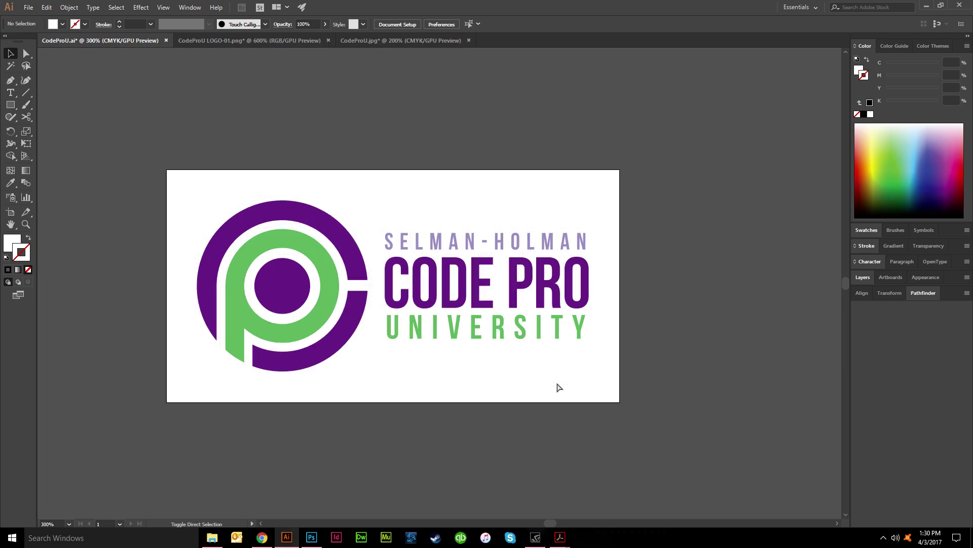
# - Pan around the artboard to check that nothing fills the space around the logo
pyautogui.hscroll(-3, 235, 400)
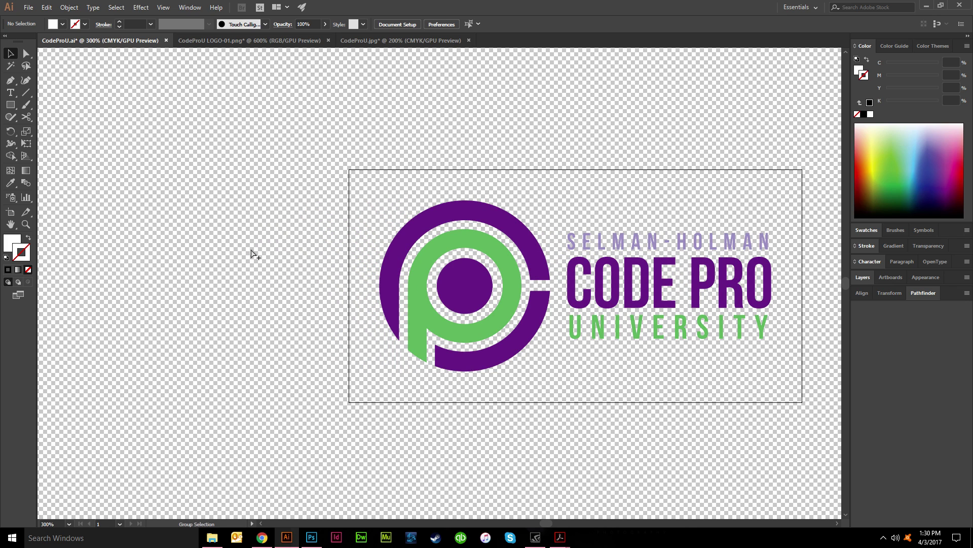
pyautogui.scroll(-4, 252, 254)
pyautogui.scroll(6, 397, 319)
pyautogui.scroll(-5, 259, 287)
pyautogui.hscroll(-3, 304, 284)
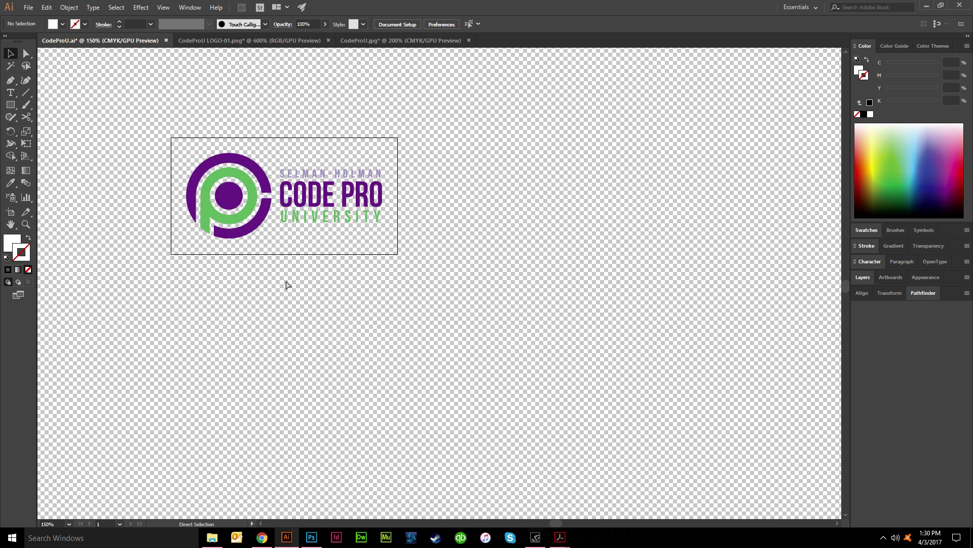
pyautogui.hscroll(5, 325, 287)
pyautogui.hscroll(-8, 325, 288)
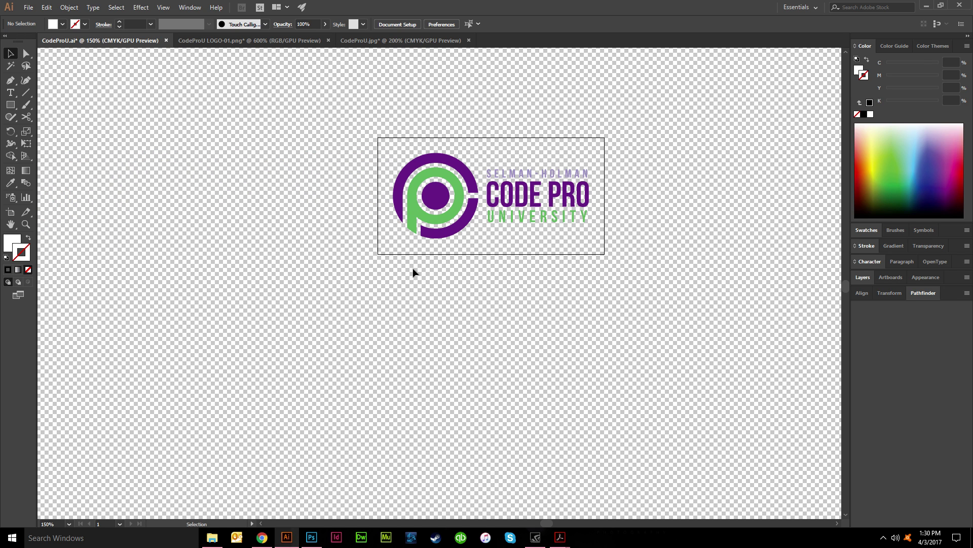
pyautogui.hscroll(1, 413, 272)
pyautogui.scroll(3, 441, 276)
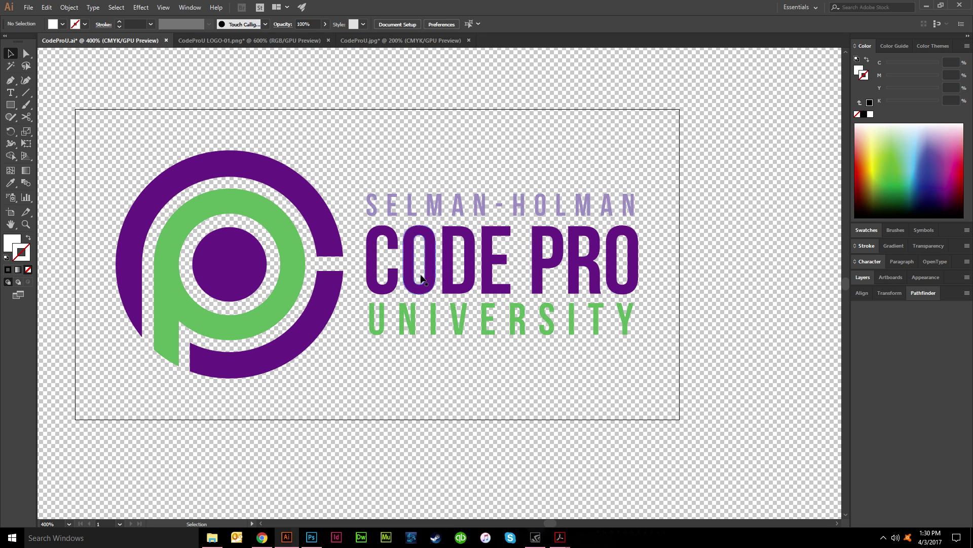
pyautogui.click(401, 283)
pyautogui.hscroll(-2, 385, 309)
pyautogui.click(430, 452)
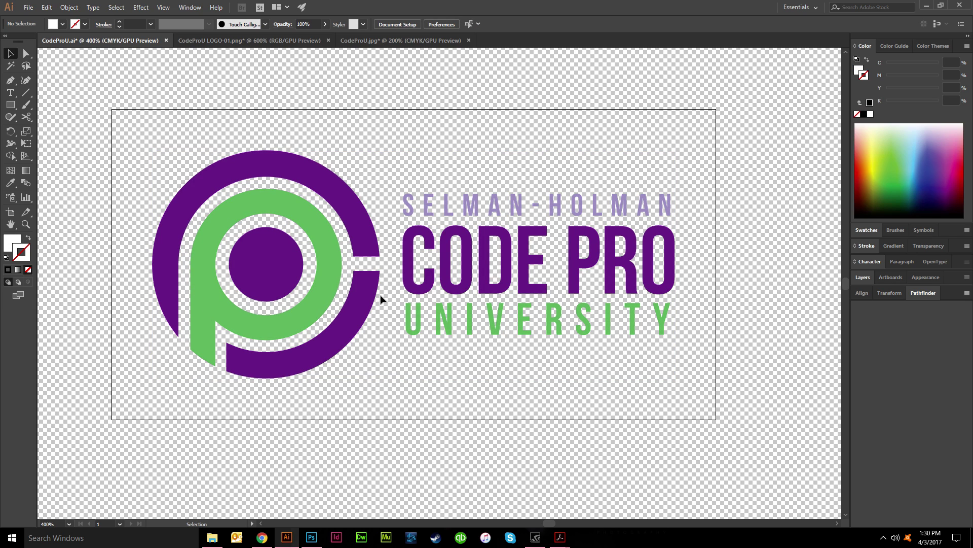
pyautogui.moveTo(712, 403); pyautogui.dragTo(148, 127)
pyautogui.click(367, 146)
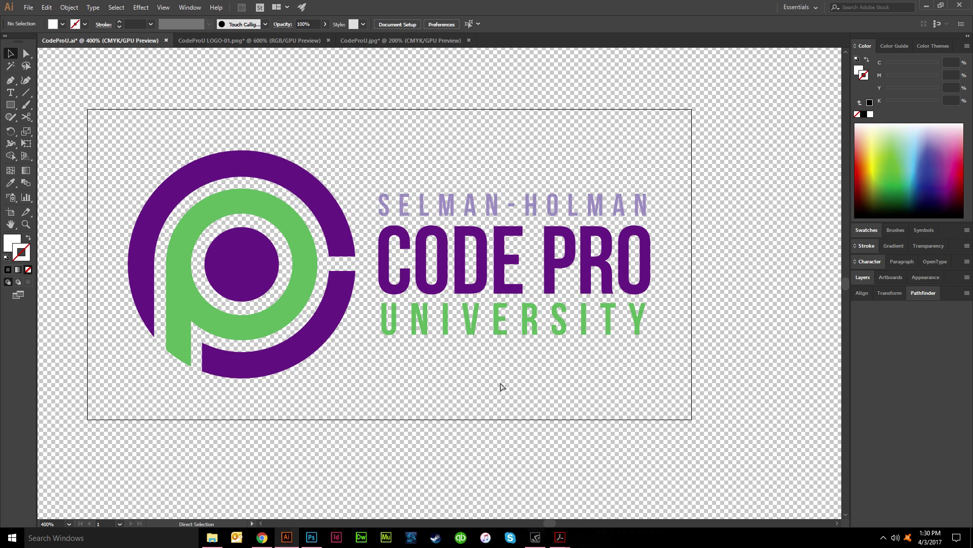
pyautogui.press('a')
pyautogui.hscroll(1, 414, 386)
pyautogui.press('ctrl')
# - Open Export for Screens and review the artboard's PDF, PNG and JPG format settings
pyautogui.click(29, 7)
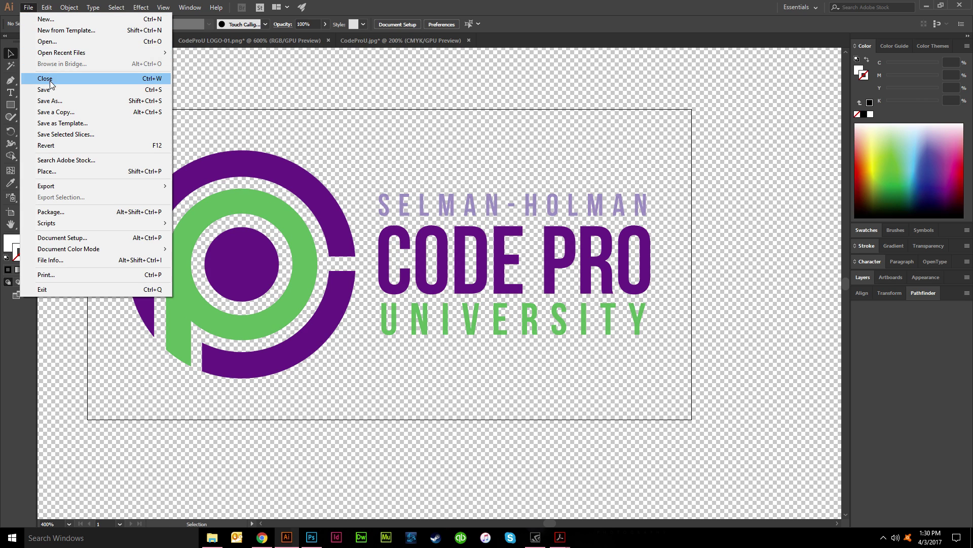
pyautogui.moveTo(80, 187)
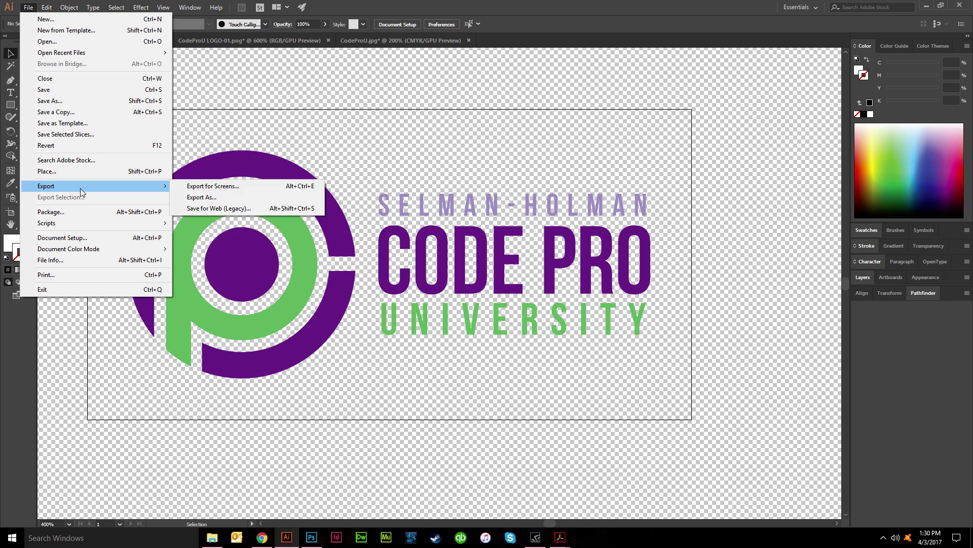
pyautogui.click(226, 187)
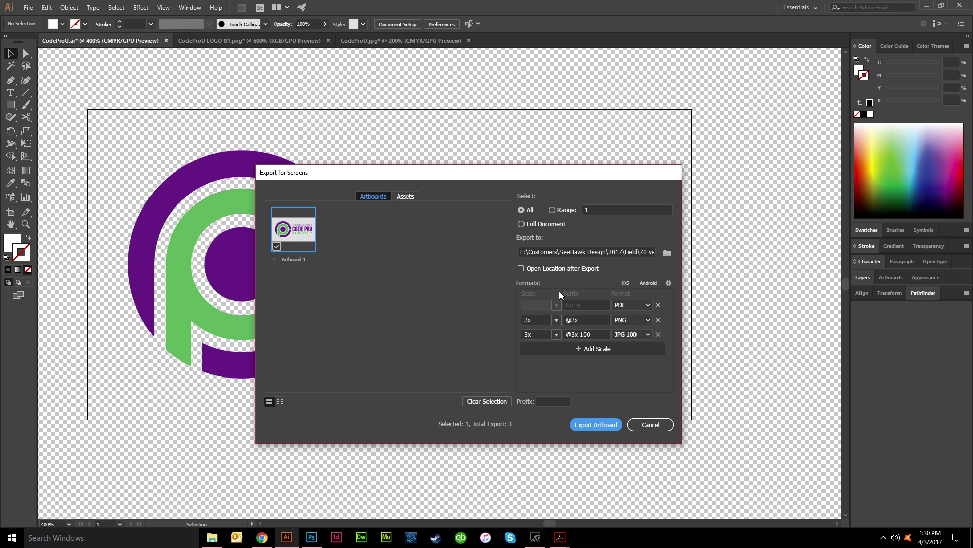
pyautogui.moveTo(549, 172); pyautogui.dragTo(694, 114)
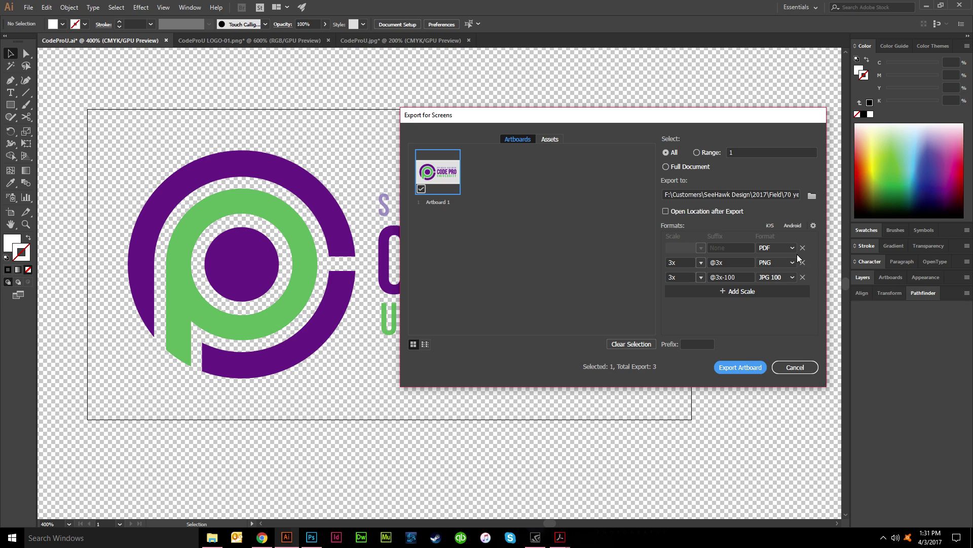
pyautogui.click(786, 247)
pyautogui.click(786, 248)
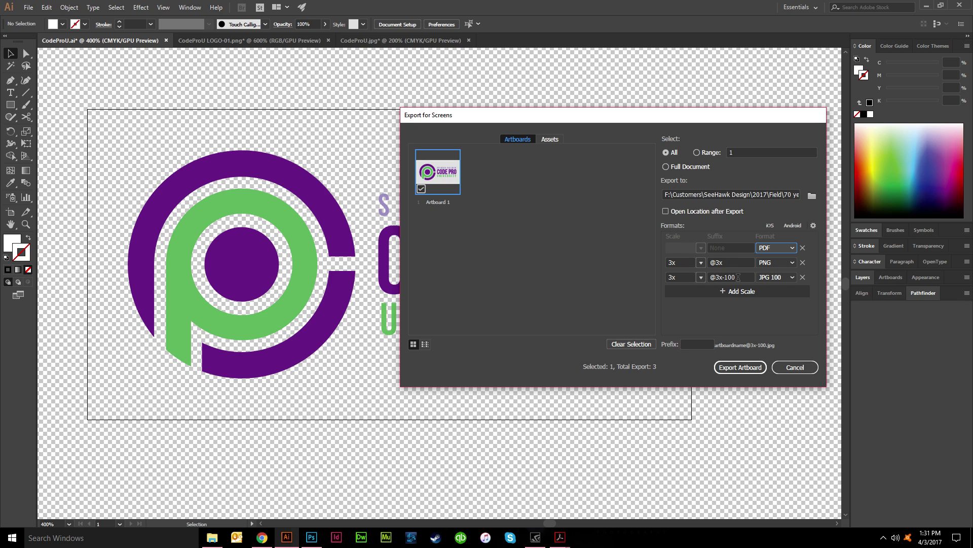
# - Export the logo artboard to the Desktop as PDF, 3x PNG and 3x JPG 100
pyautogui.click(811, 196)
pyautogui.click(442, 226)
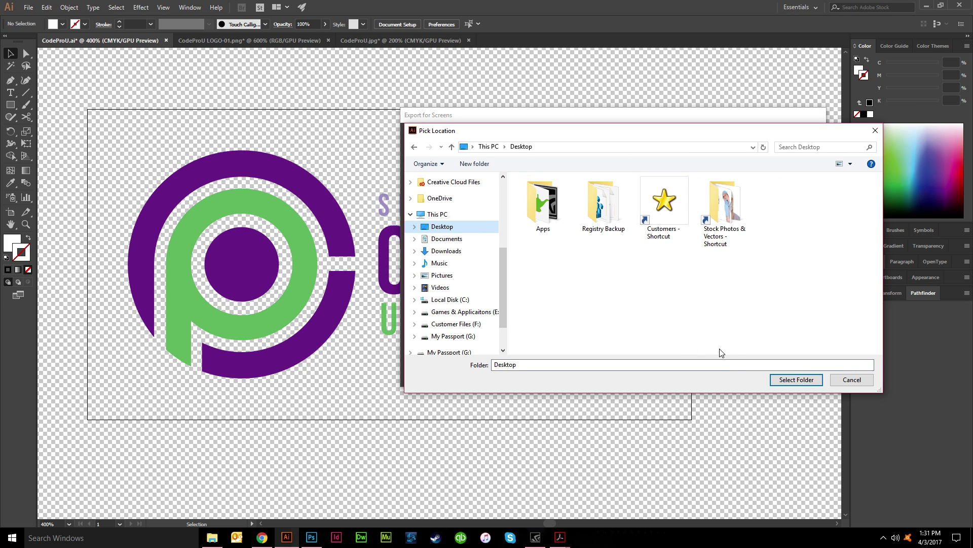
pyautogui.click(796, 380)
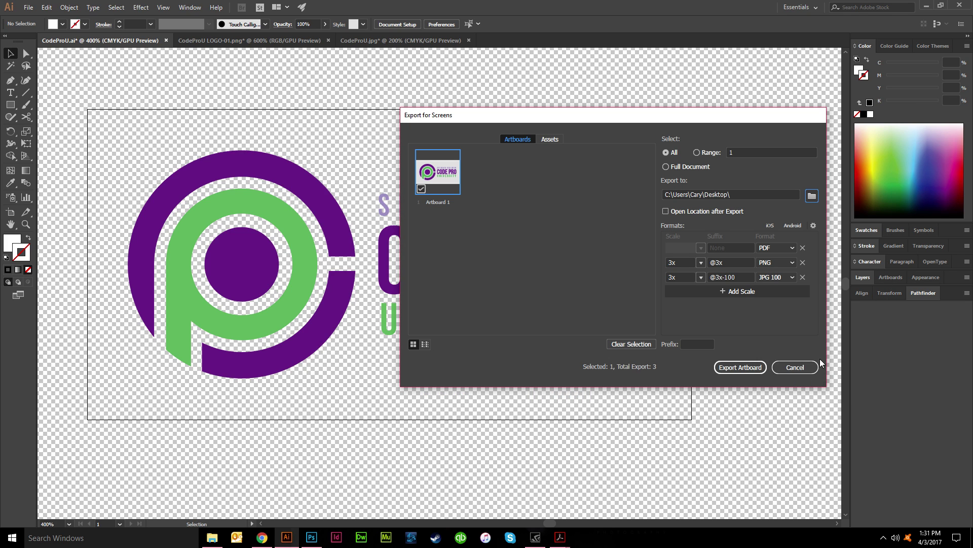
pyautogui.click(748, 367)
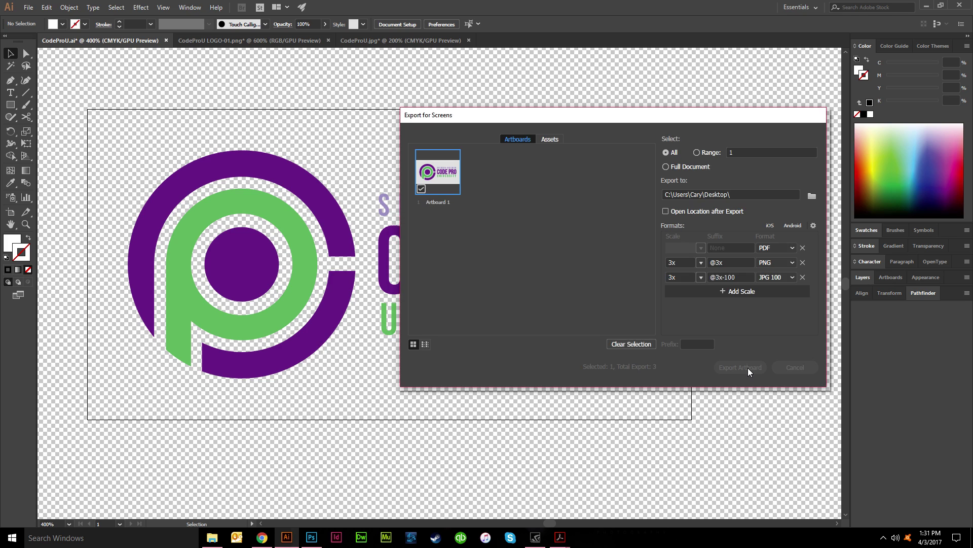
pyautogui.click(926, 5)
# - Minimize Photoshop, Chrome and Acrobat, then open the exported Artboard 1.pdf to view the Code Pro logo
pyautogui.click(927, 5)
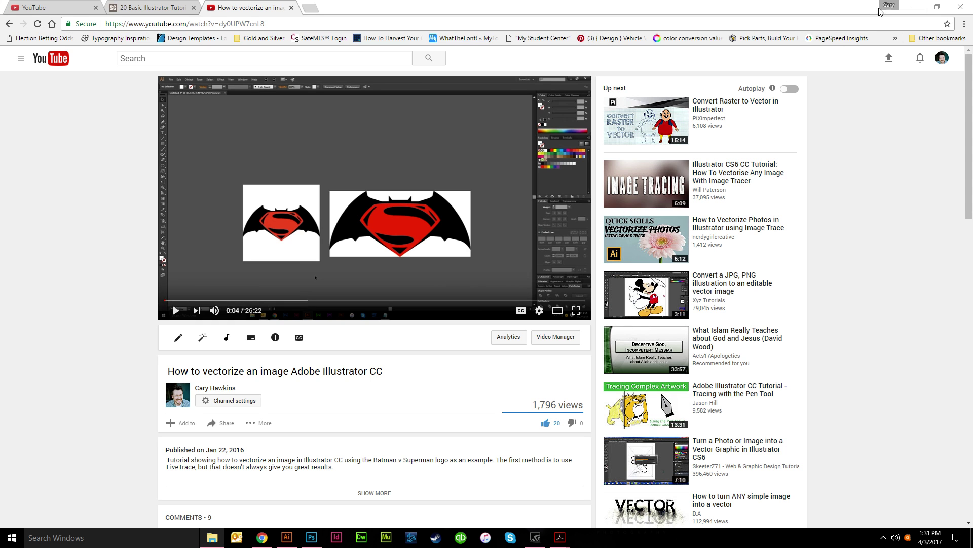
pyautogui.click(914, 7)
pyautogui.click(909, 9)
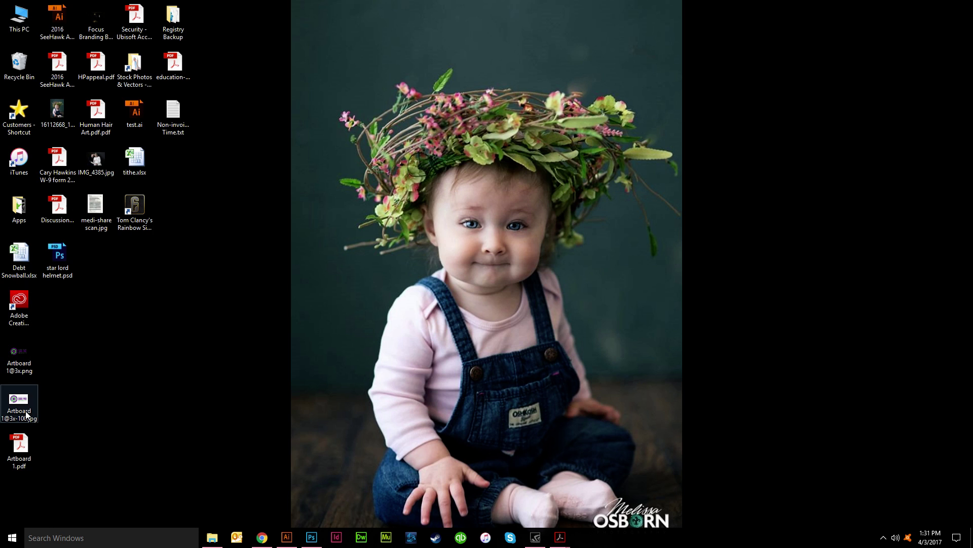
pyautogui.doubleClick(20, 445)
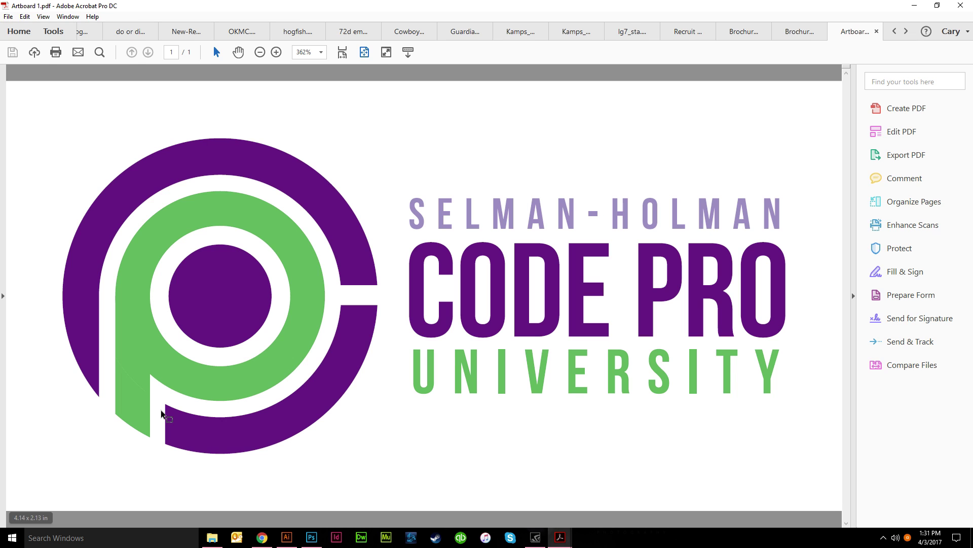
pyautogui.scroll(-1, 357, 363)
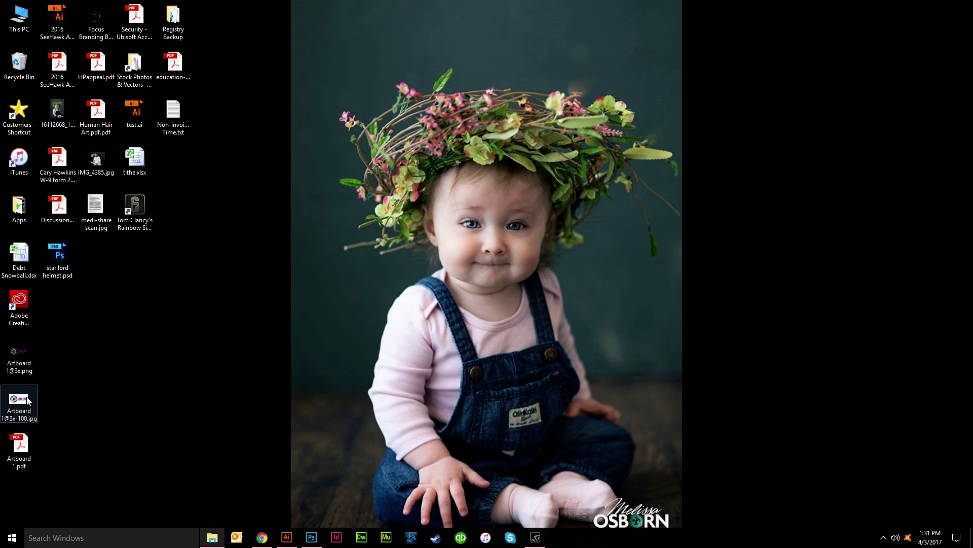
pyautogui.click(24, 404)
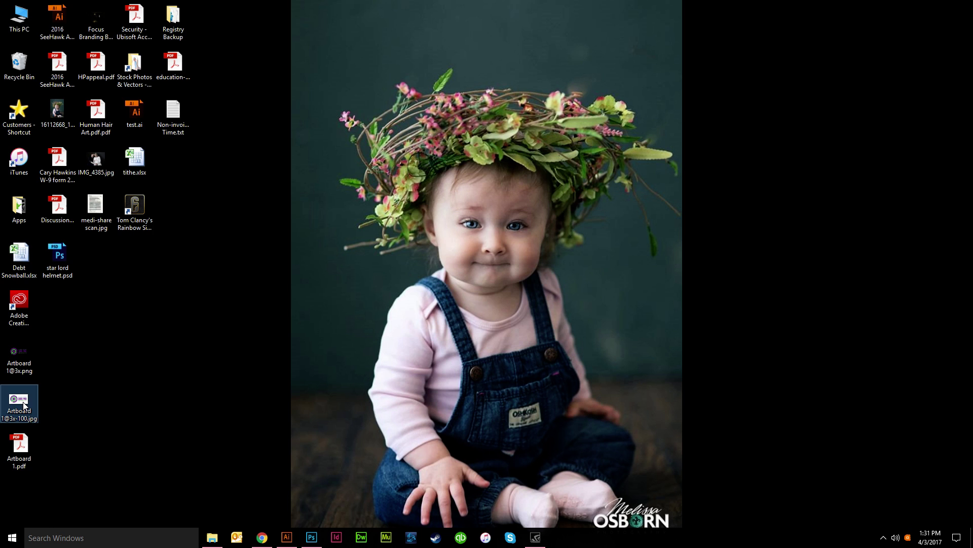
pyautogui.doubleClick(24, 404)
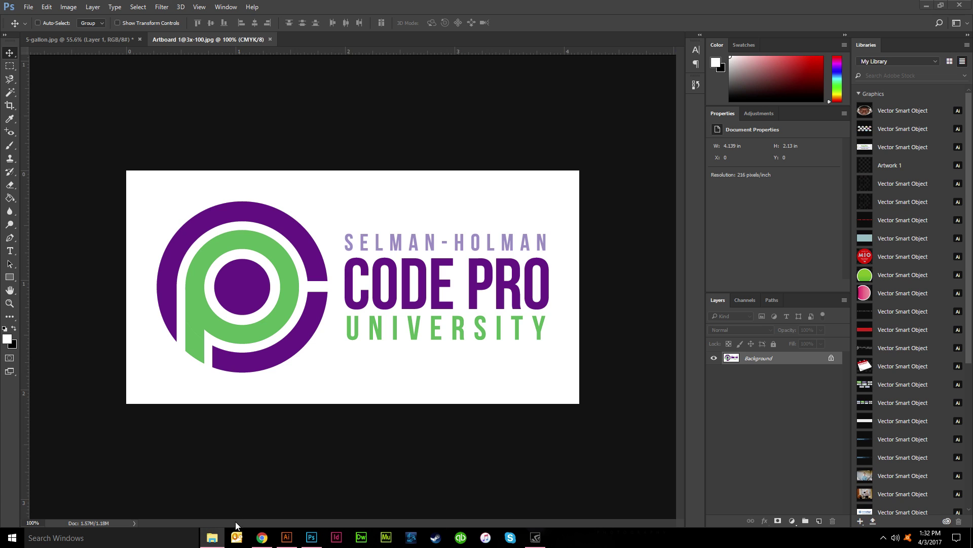
pyautogui.click(929, 8)
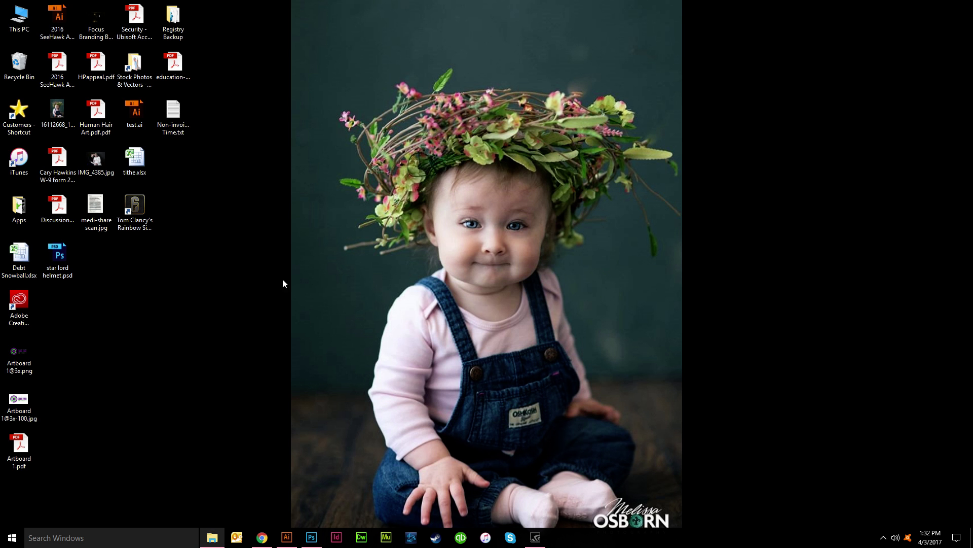
pyautogui.rightClick(16, 360)
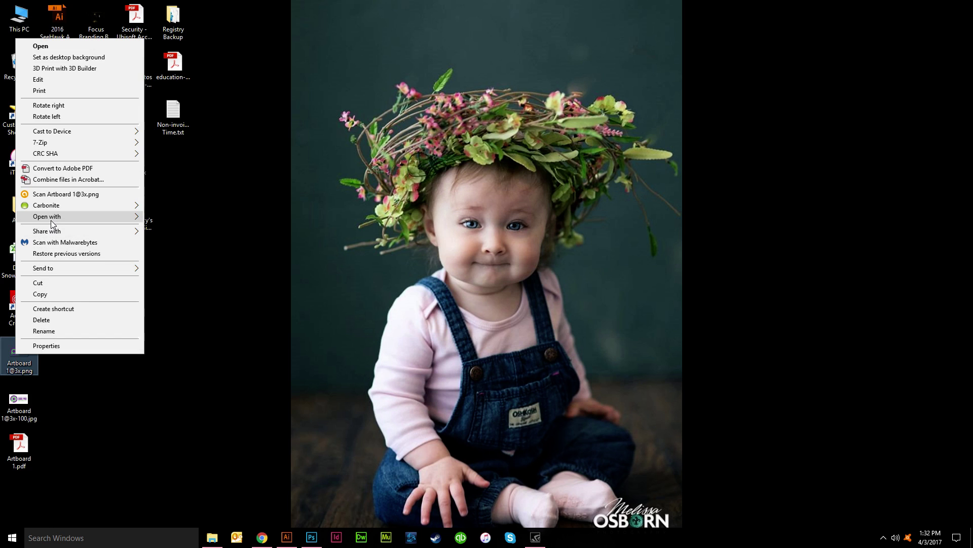
pyautogui.moveTo(51, 217)
pyautogui.click(195, 229)
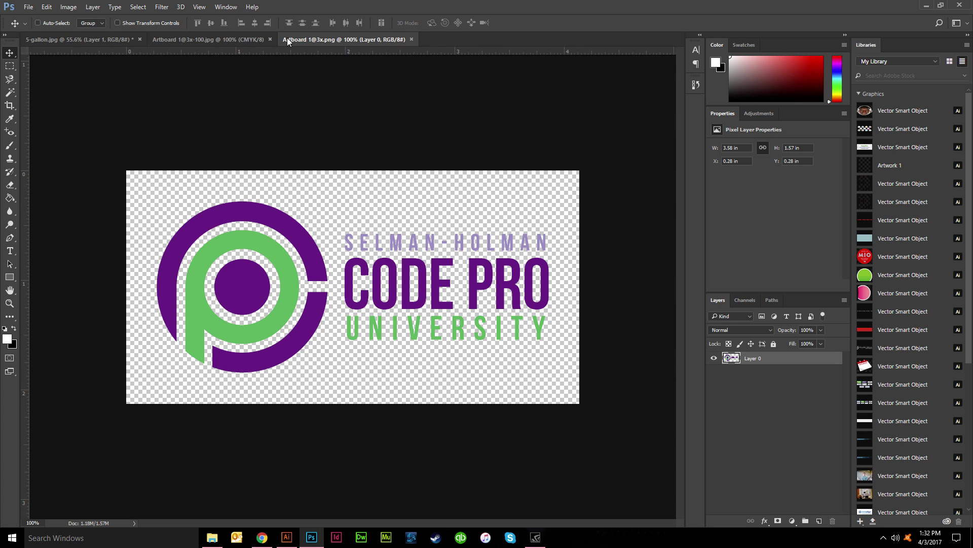
pyautogui.click(246, 40)
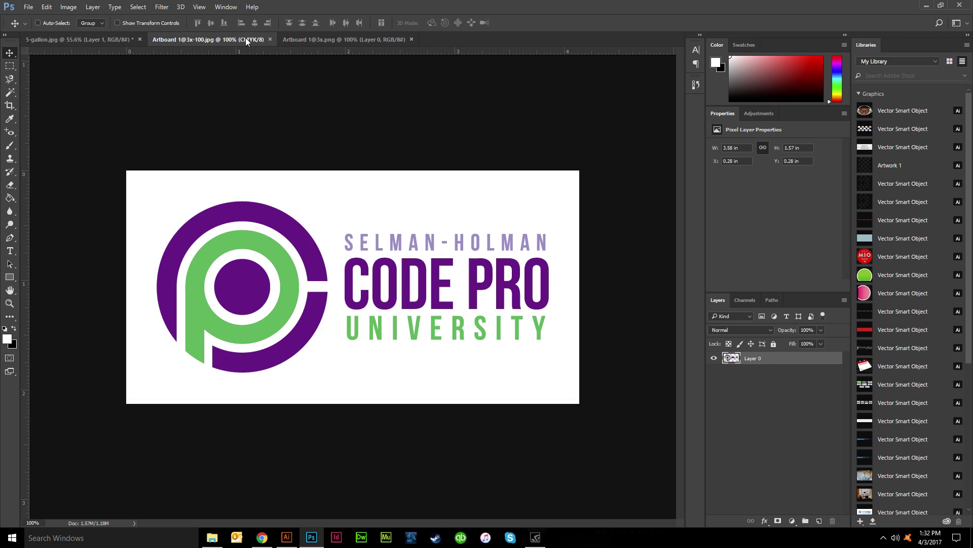
pyautogui.click(332, 41)
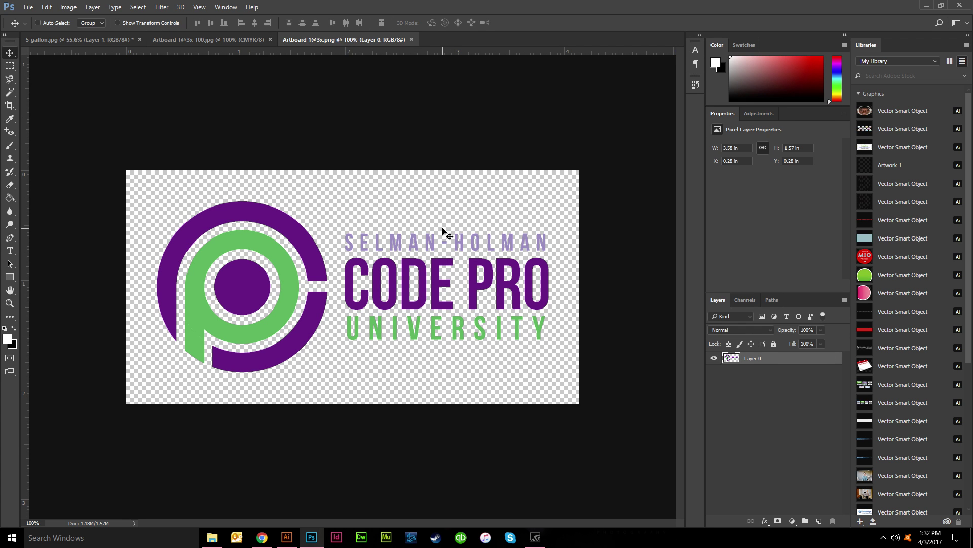